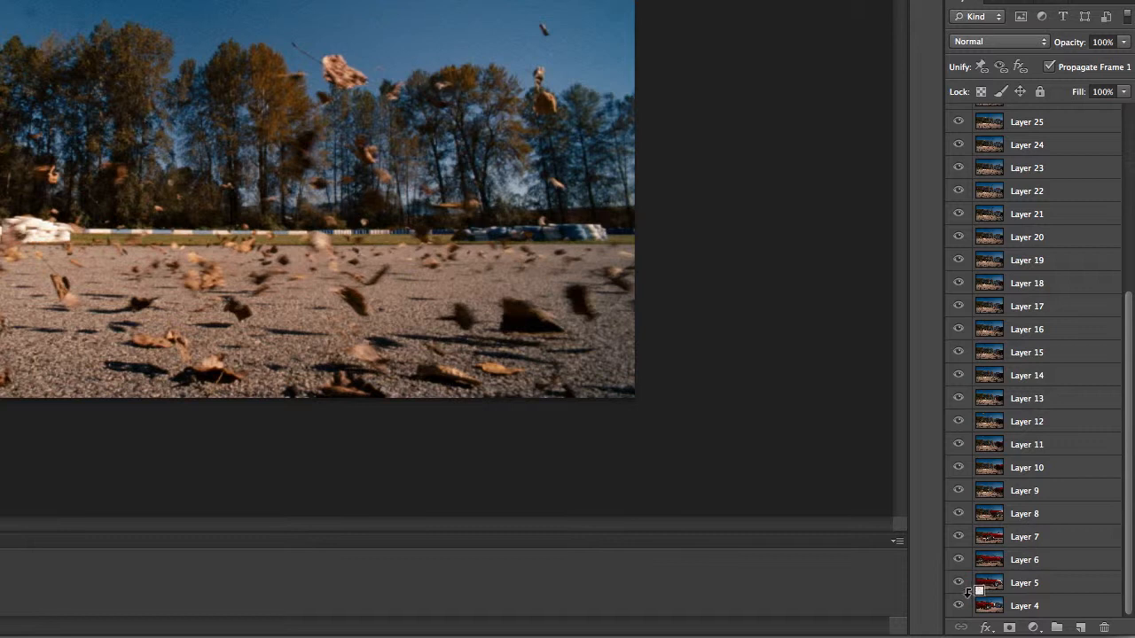
Isolate Layer 4 by hiding all the other layers and duplicate it into another open document.
alt+click(957, 605)
alt+click(958, 605)
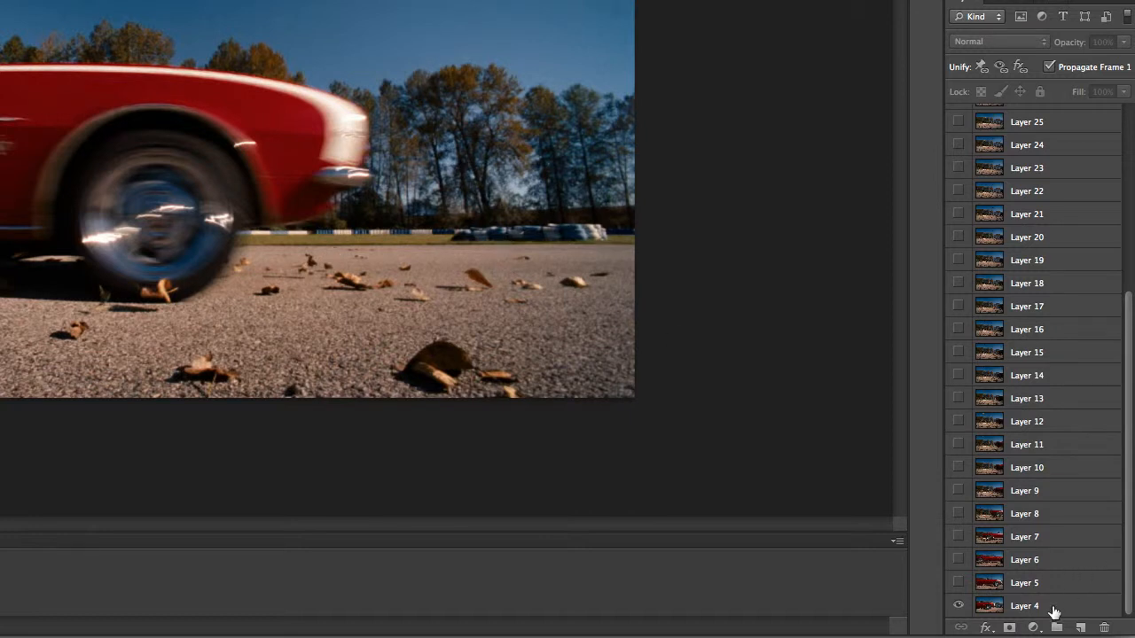
click(1056, 607)
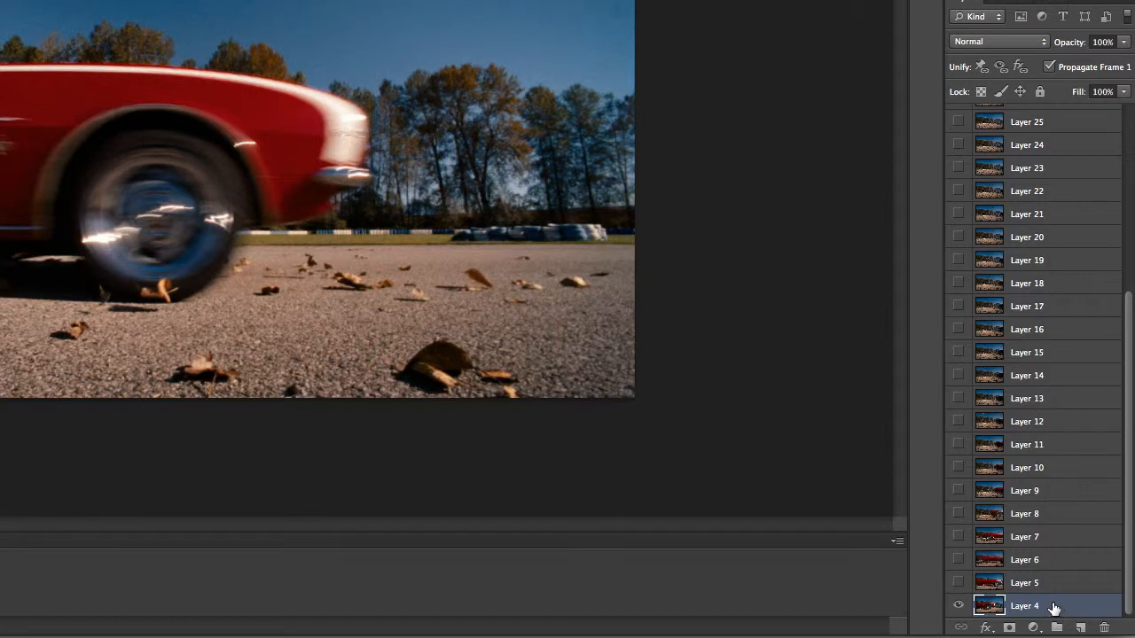
right_click(1053, 607)
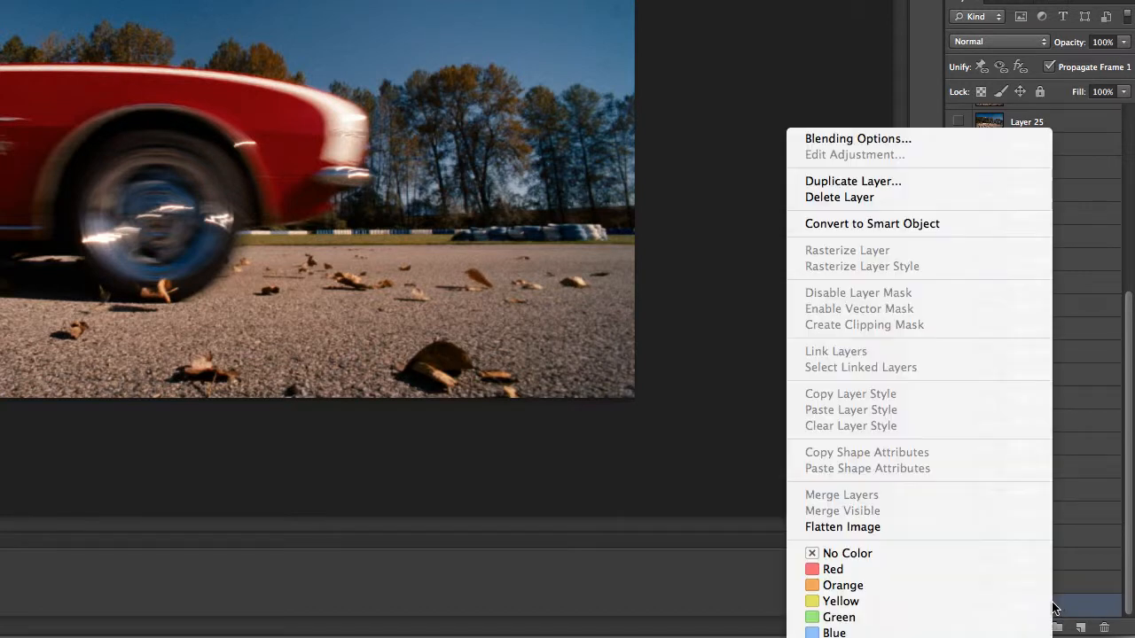
click(966, 183)
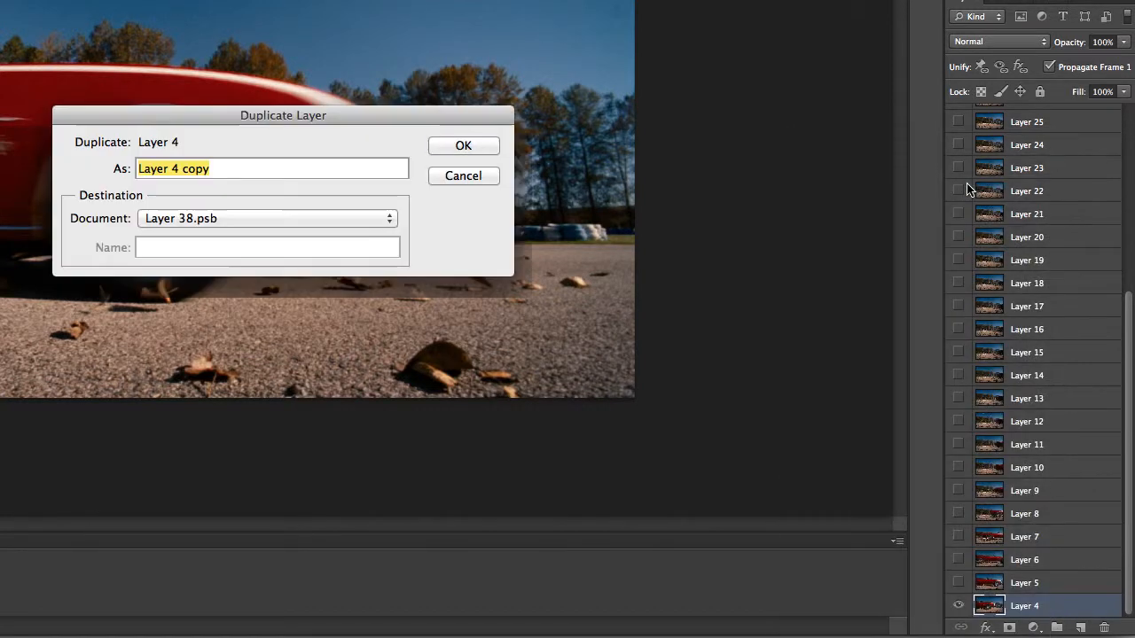
click(316, 215)
click(317, 206)
click(456, 149)
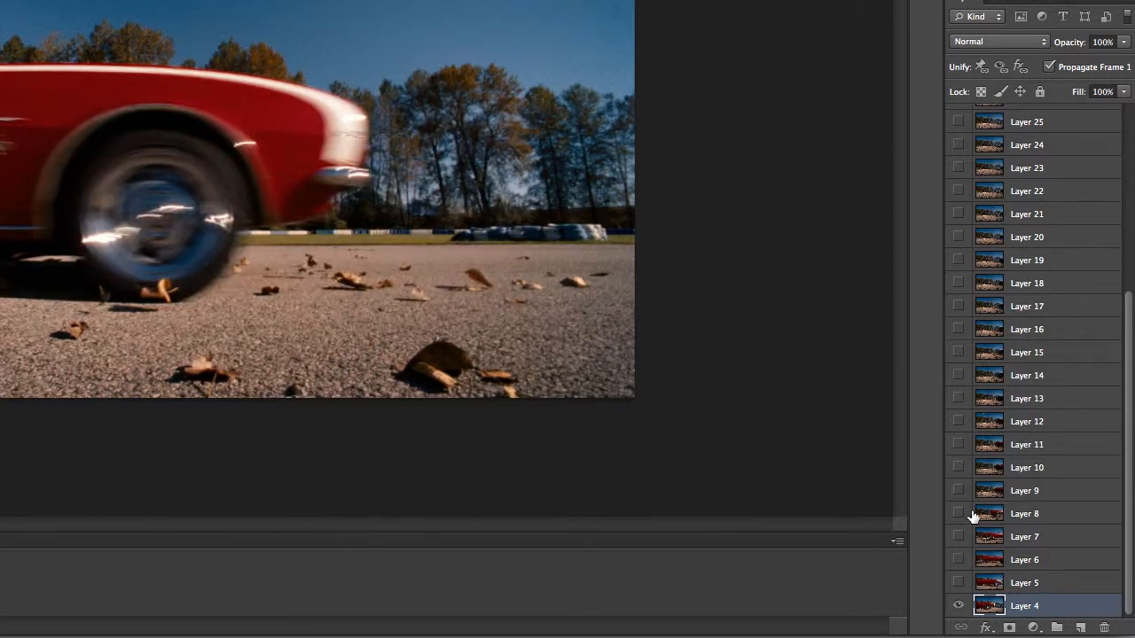
Show all the layers again and save the smart object's contents.
alt+click(957, 605)
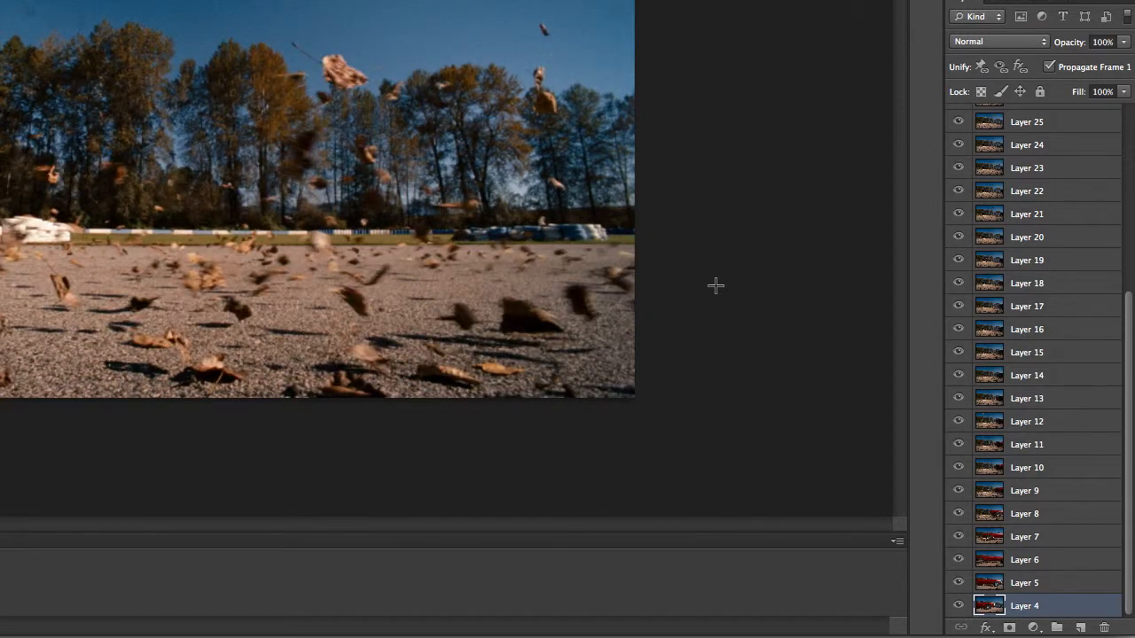
key(super+s)
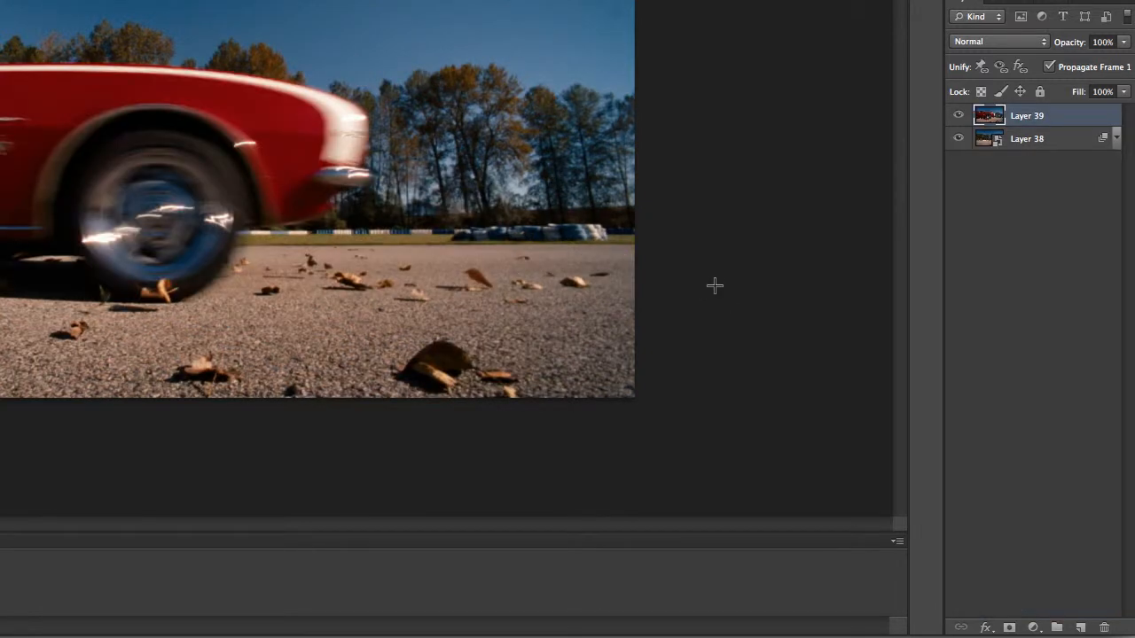
Compare Layer 39 with the plate beneath it and lower Layer 39's opacity to 65%.
click(958, 115)
click(958, 115)
click(1123, 41)
drag(1123, 60, 1095, 64)
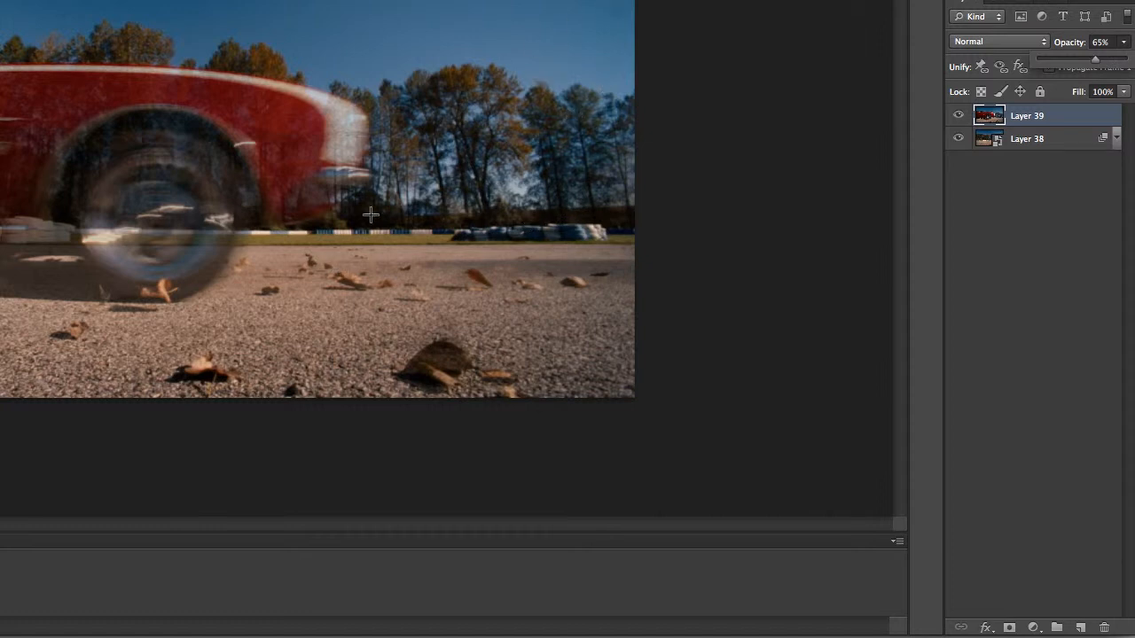
Mask Layer 39 to a polygonal selection of the background just beyond the car's bumper and restore its opacity to 100%.
click(649, 86)
click(440, 108)
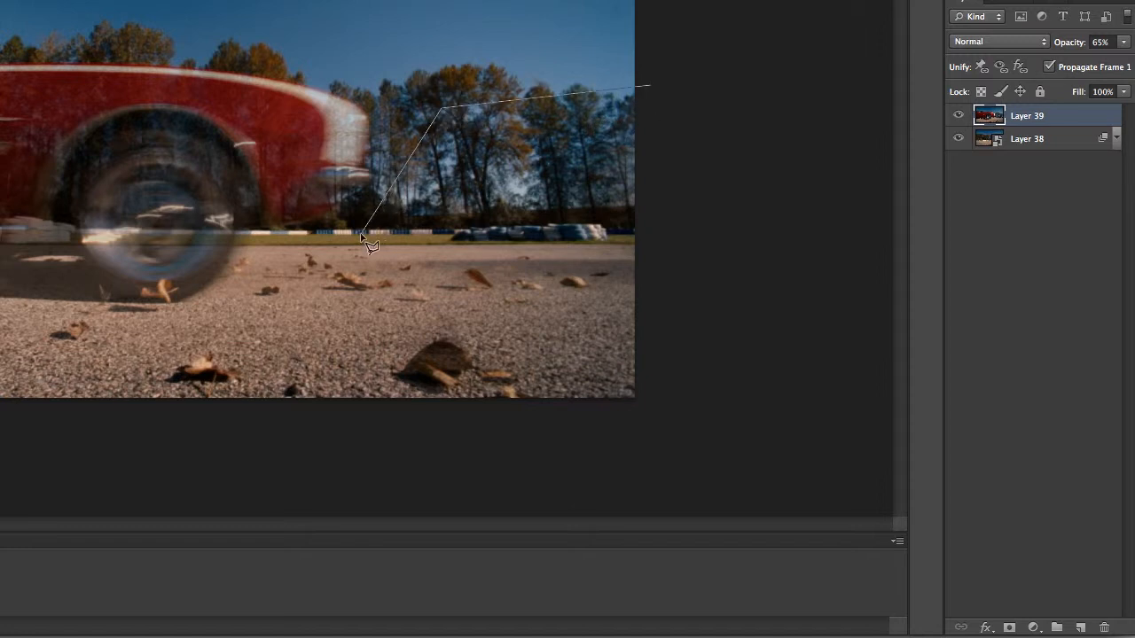
click(334, 260)
click(378, 358)
click(442, 322)
click(662, 351)
click(650, 87)
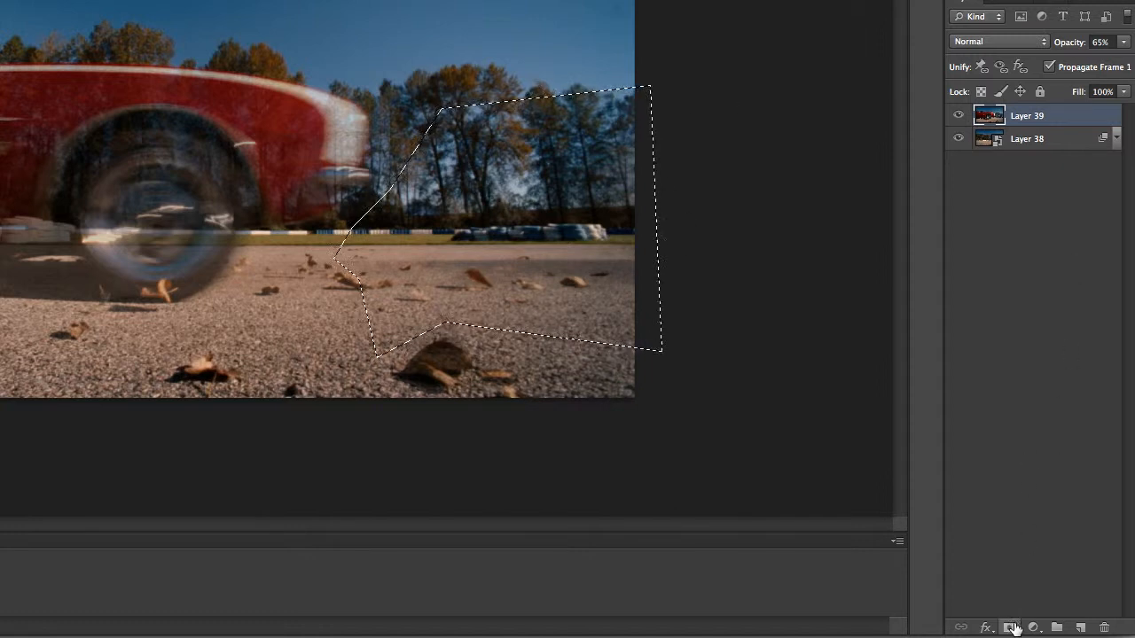
click(1010, 627)
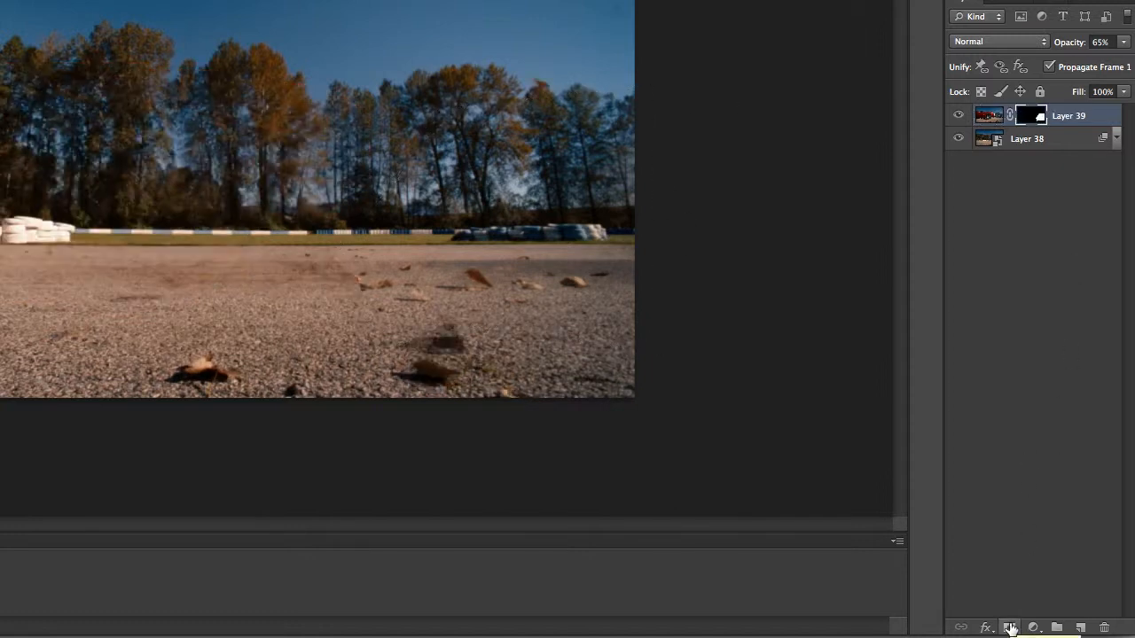
click(1123, 42)
drag(1101, 59, 1124, 59)
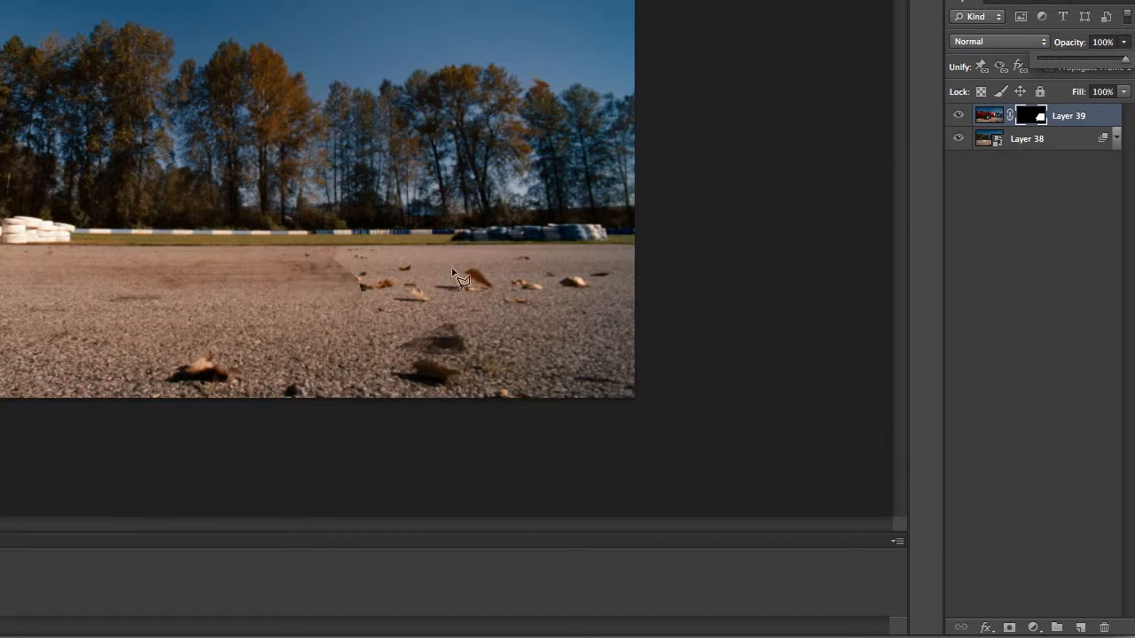
Group Layer 39 with Layer 38 and duplicate the group.
click(992, 117)
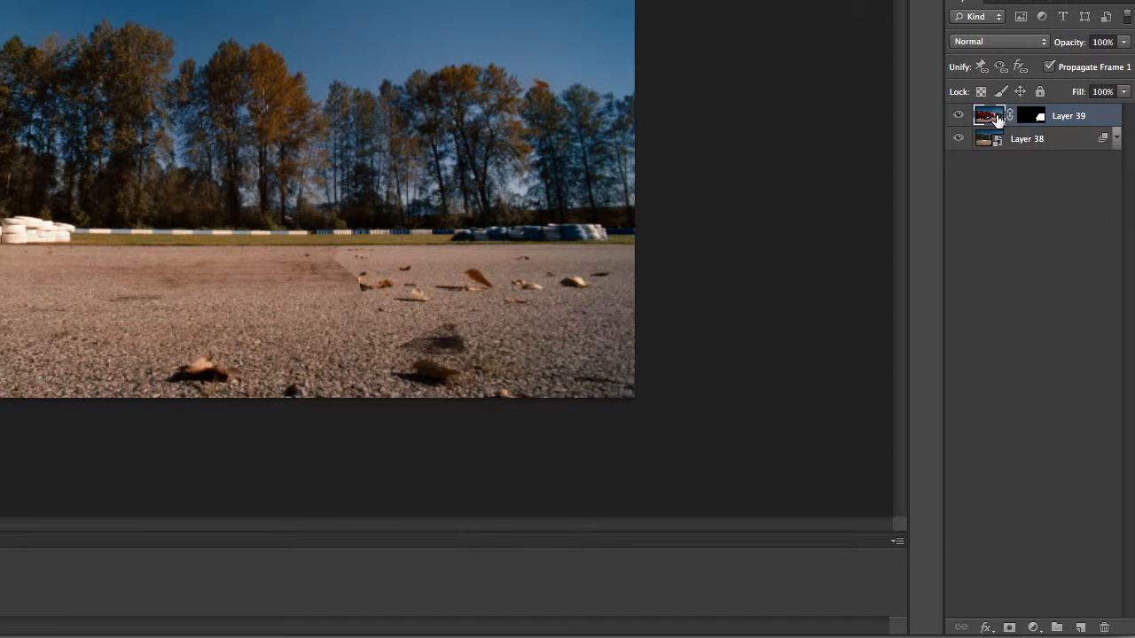
shift+click(1033, 139)
drag(1022, 142, 1056, 624)
drag(1036, 115, 1080, 626)
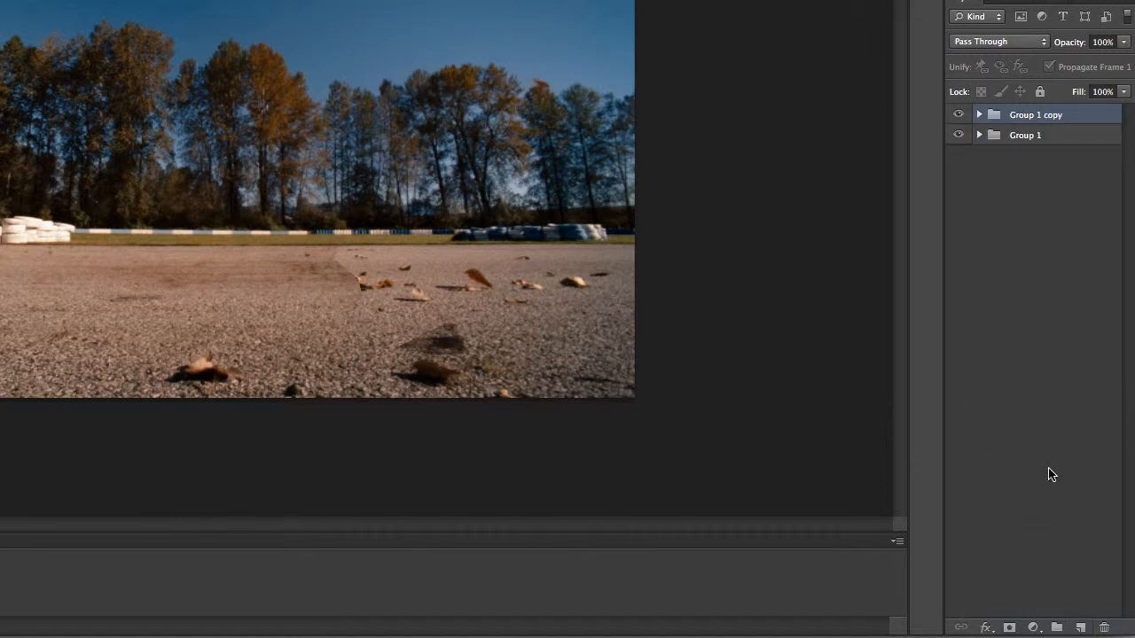
Merge the Group 1 copy into a single layer and check it with the original Group 1 hidden.
right_click(1031, 114)
click(995, 374)
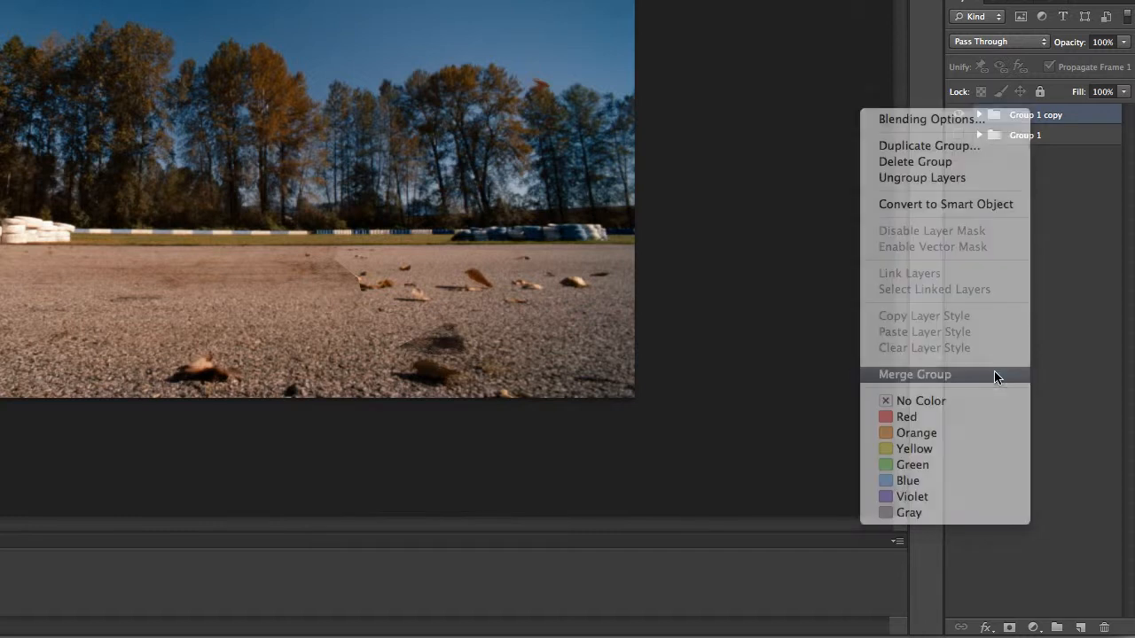
click(956, 117)
click(956, 117)
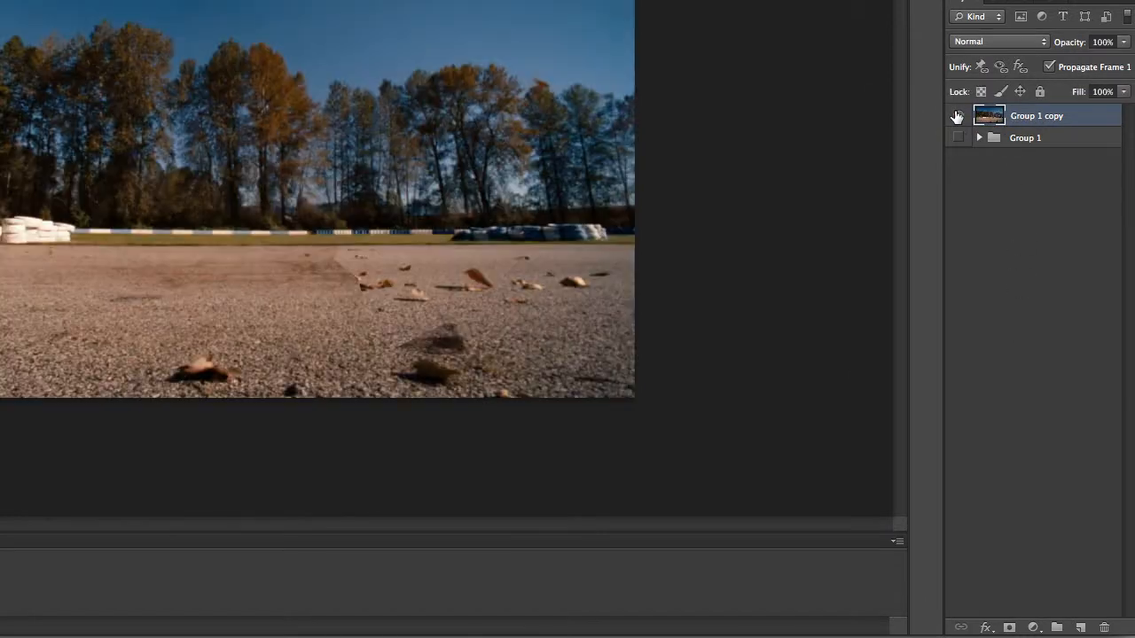
click(956, 117)
click(956, 117)
click(975, 140)
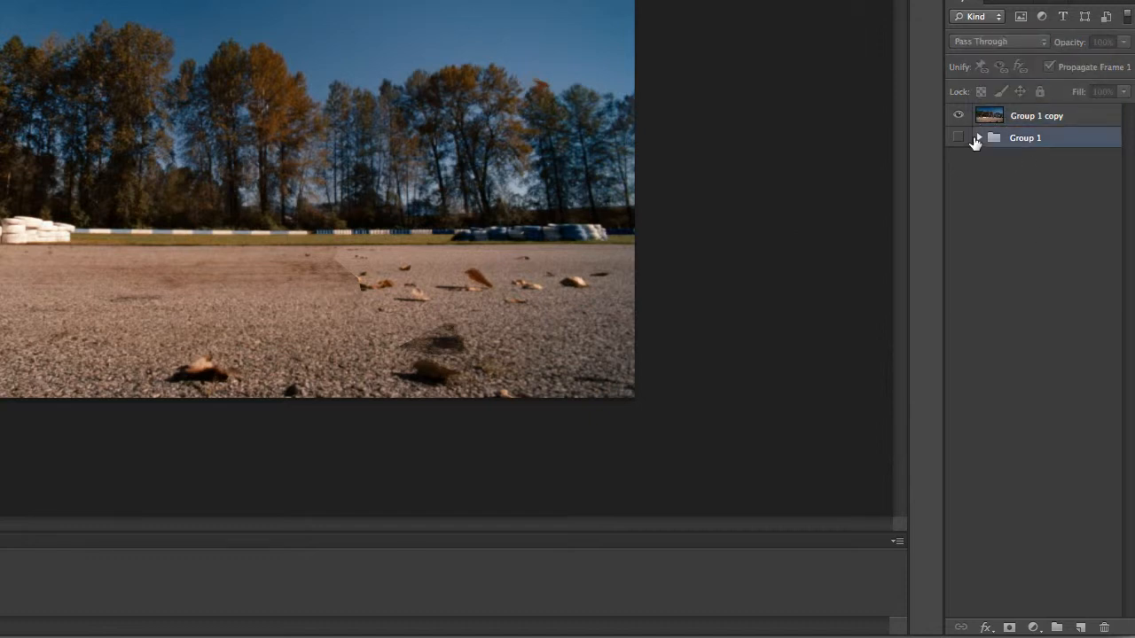
click(976, 140)
click(976, 139)
Remove the upright leaf on the asphalt near the blue tyres from the merged layer using a lasso selection and Content-Aware fill.
click(1030, 117)
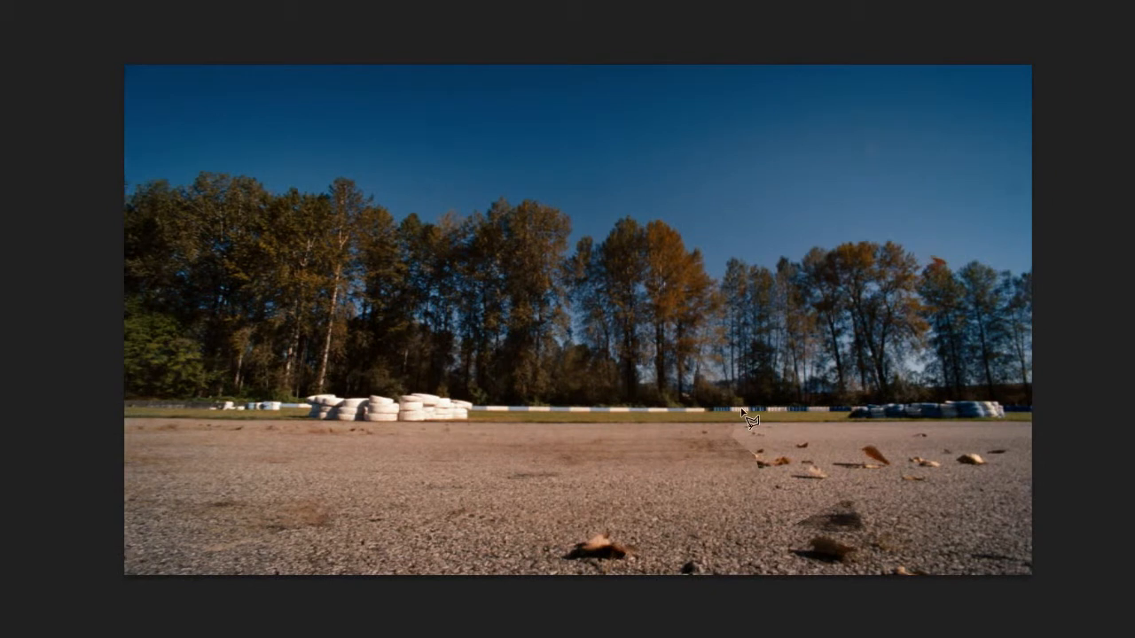
click(894, 447)
click(895, 467)
click(875, 477)
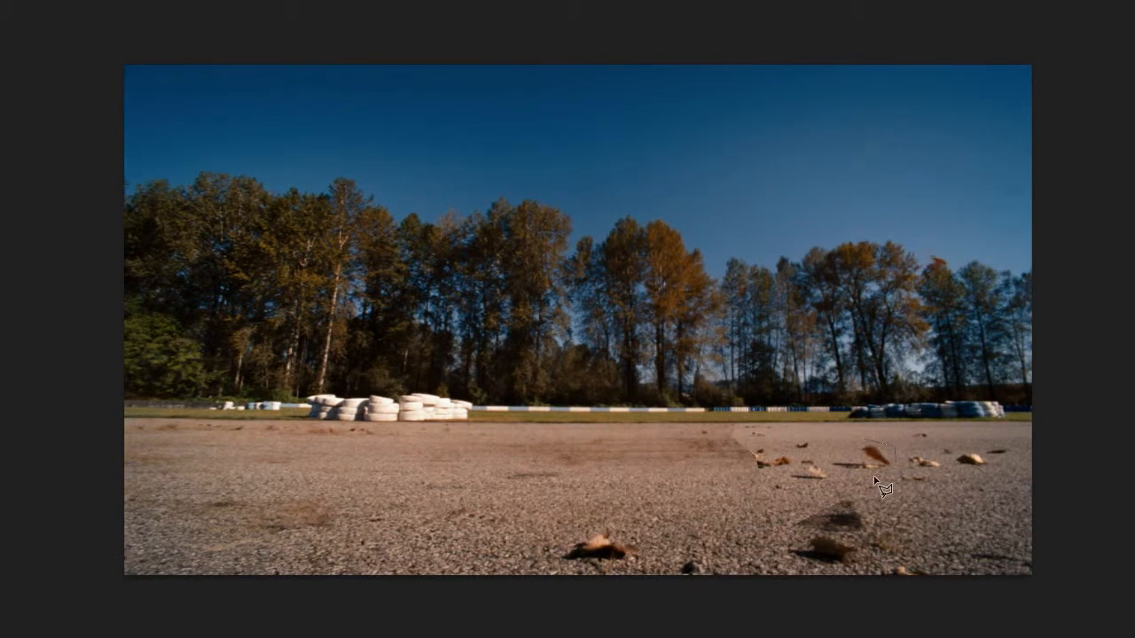
click(831, 461)
click(865, 443)
key(shift+BackSpace)
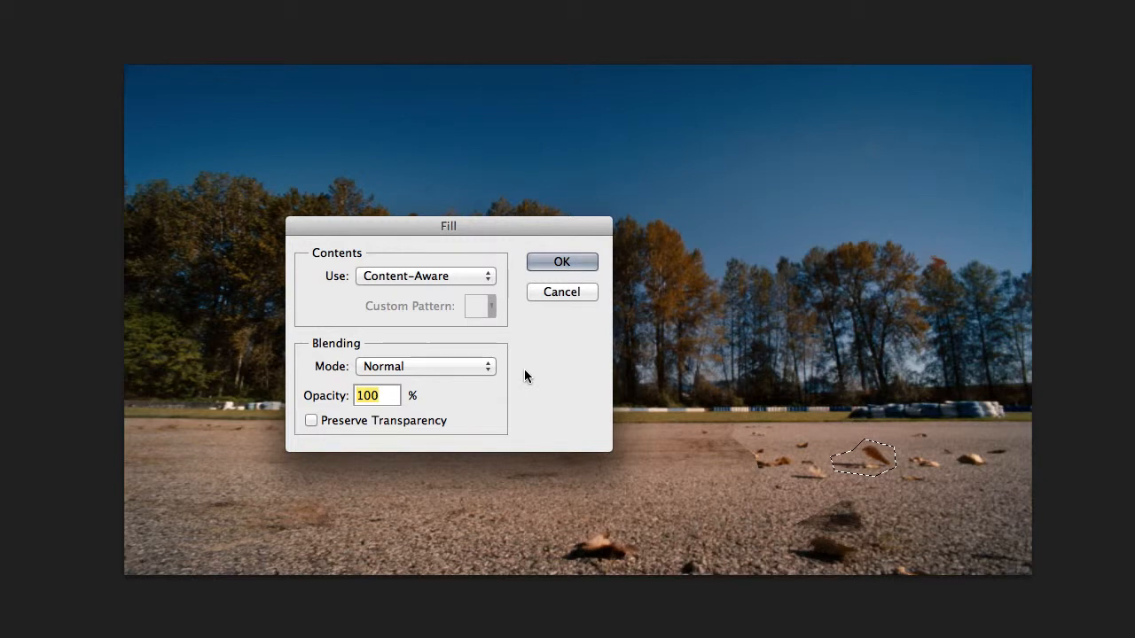
click(558, 262)
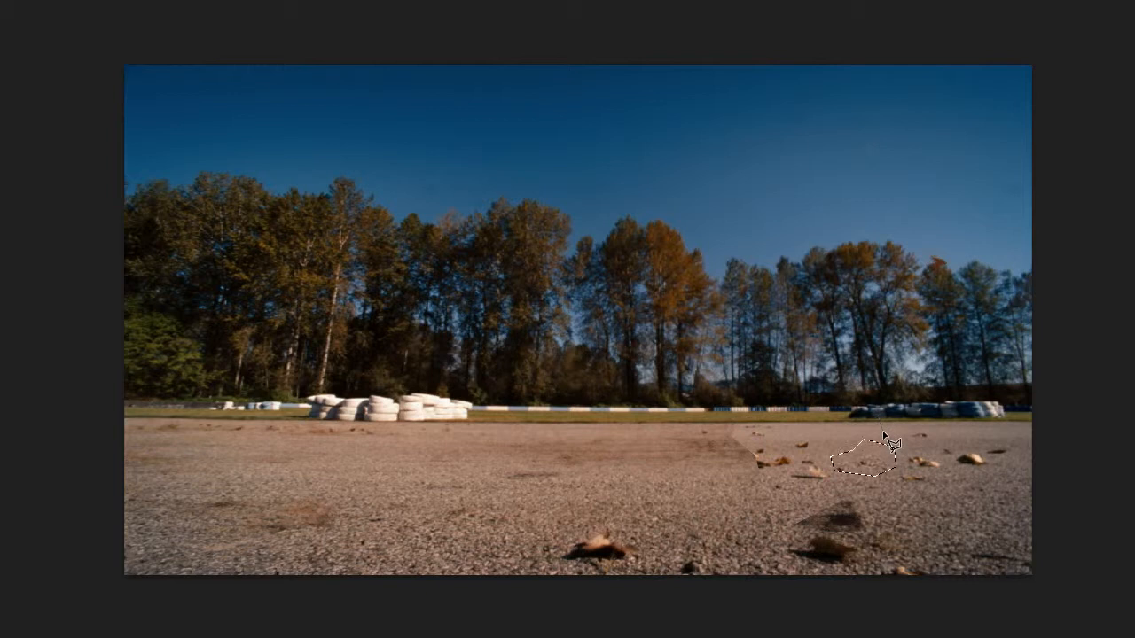
key(ctrl+d)
Clean up the leftover spot where the upright leaf was with a second Content-Aware fill.
mouse_move(889, 477)
mouse_down()
mouse_move(875, 452)
mouse_move(834, 466)
mouse_up()
key(shift+BackSpace)
key(Return)
key(ctrl+d)
Outline the large leaf at the bottom centre of the road and remove it with a Content-Aware fill at 100% opacity.
click(610, 521)
click(636, 542)
click(640, 564)
click(547, 565)
click(550, 546)
double_click(577, 538)
key(shift+BackSpace)
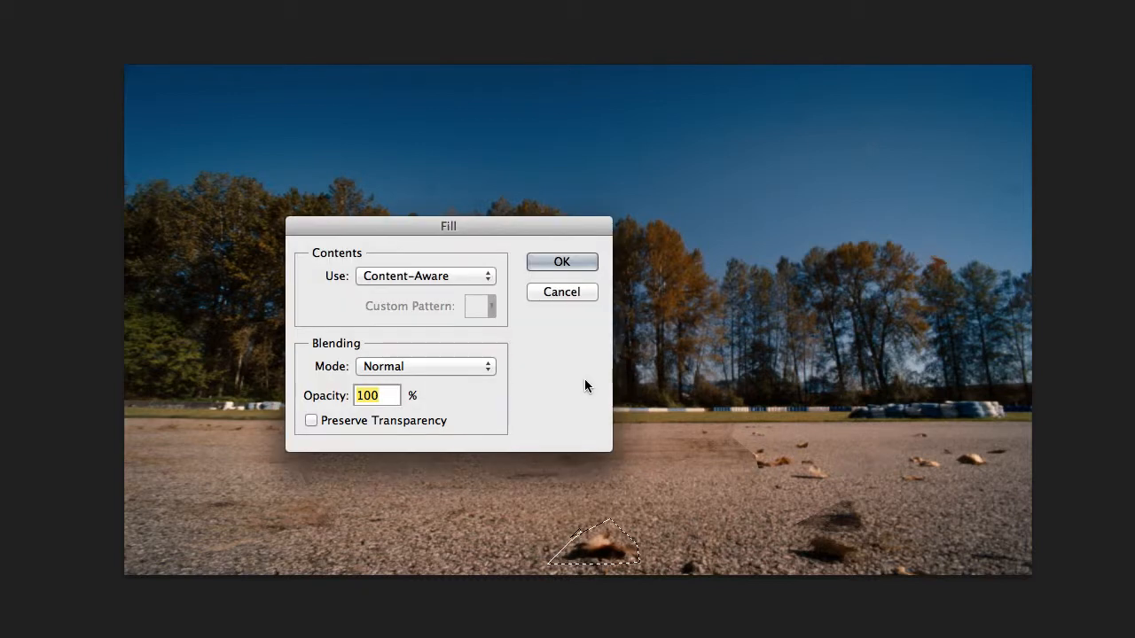
key(Return)
key(ctrl+d)
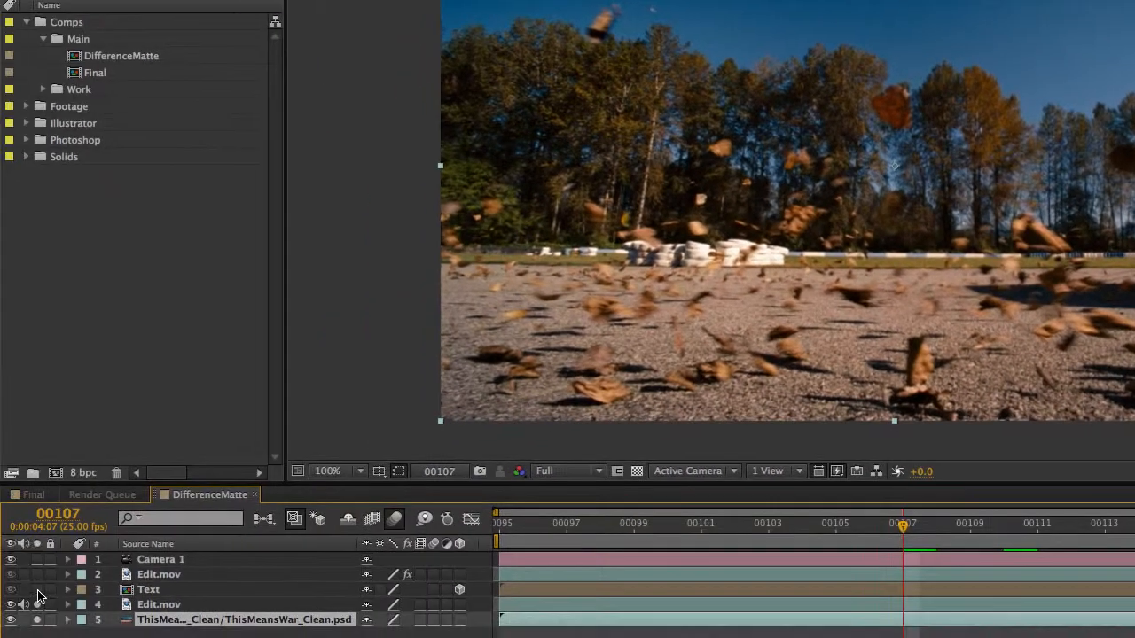
Switch to After Effects, solo the Text and upper Edit.mov layers in the DifferenceMatte composition, and scrub through the shot.
click(37, 590)
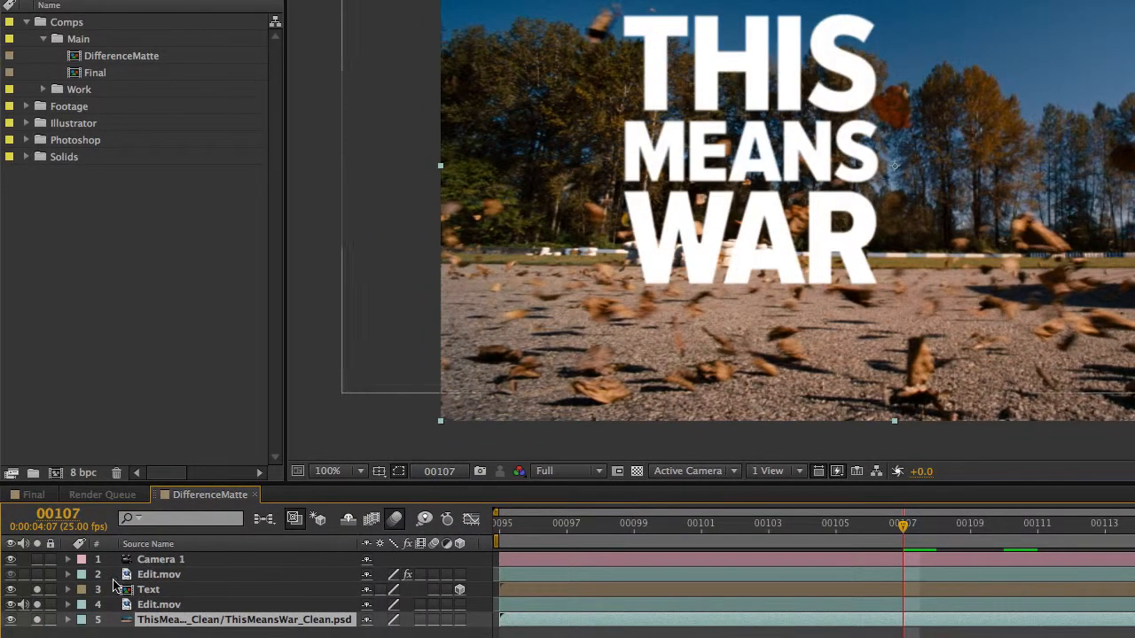
click(38, 575)
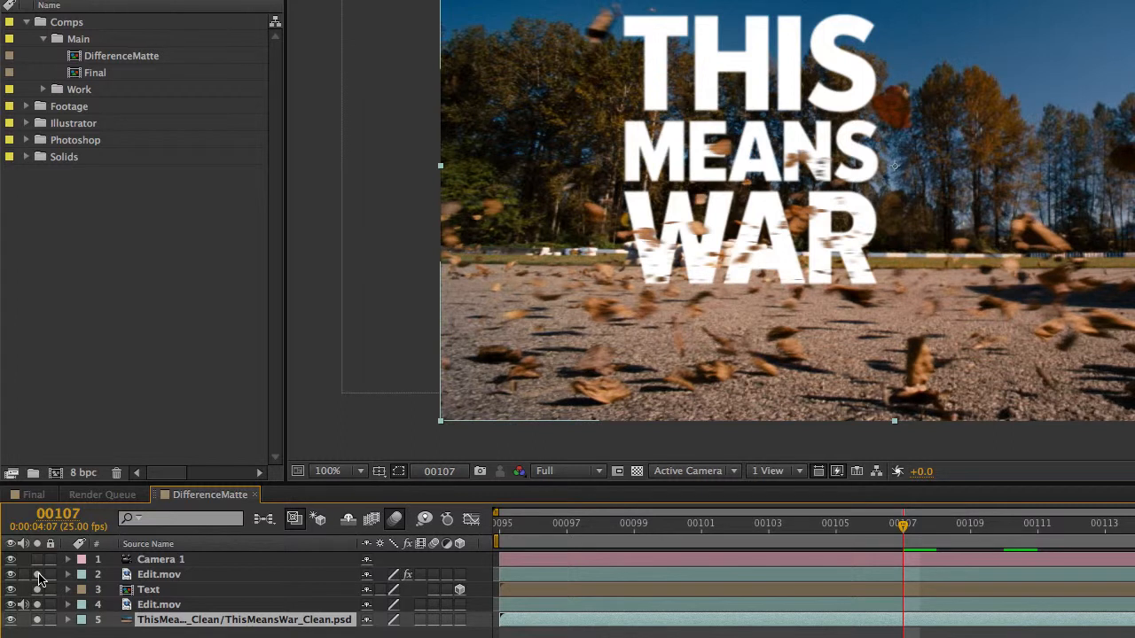
click(171, 575)
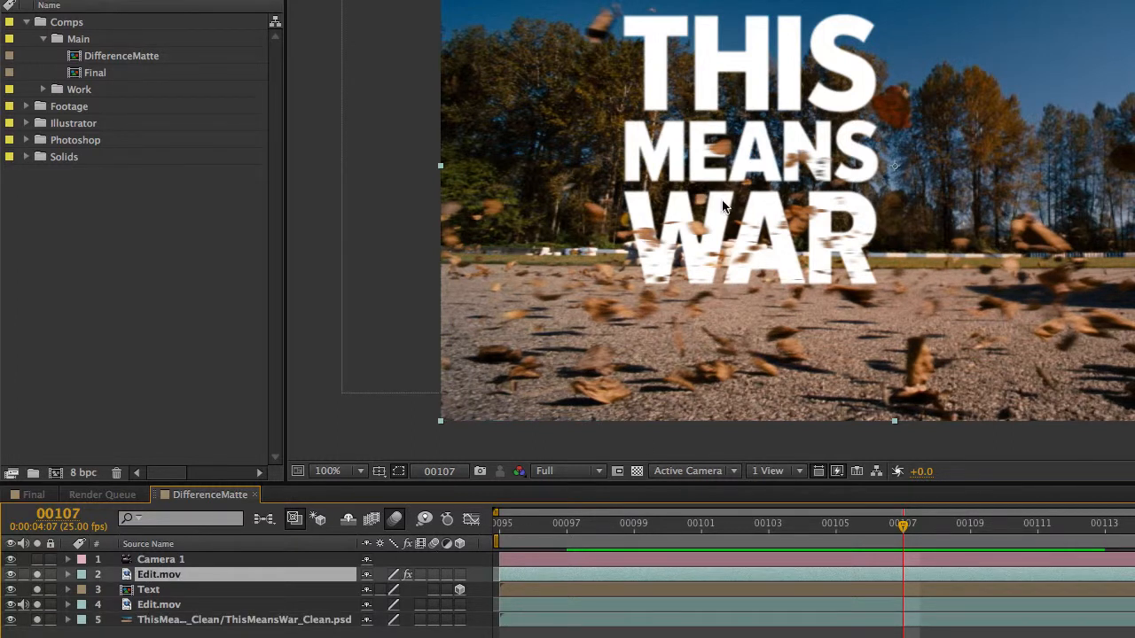
drag(611, 525, 767, 558)
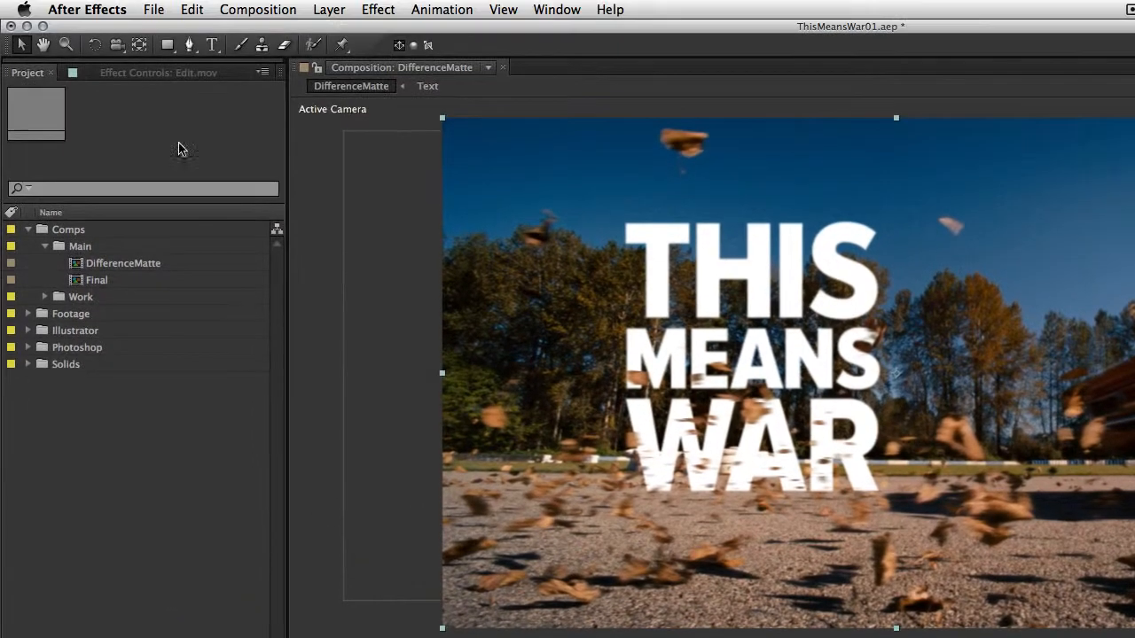
Turn off Directional Blur and delete the Difference Matte effect on the upper Edit.mov layer.
click(164, 73)
click(88, 108)
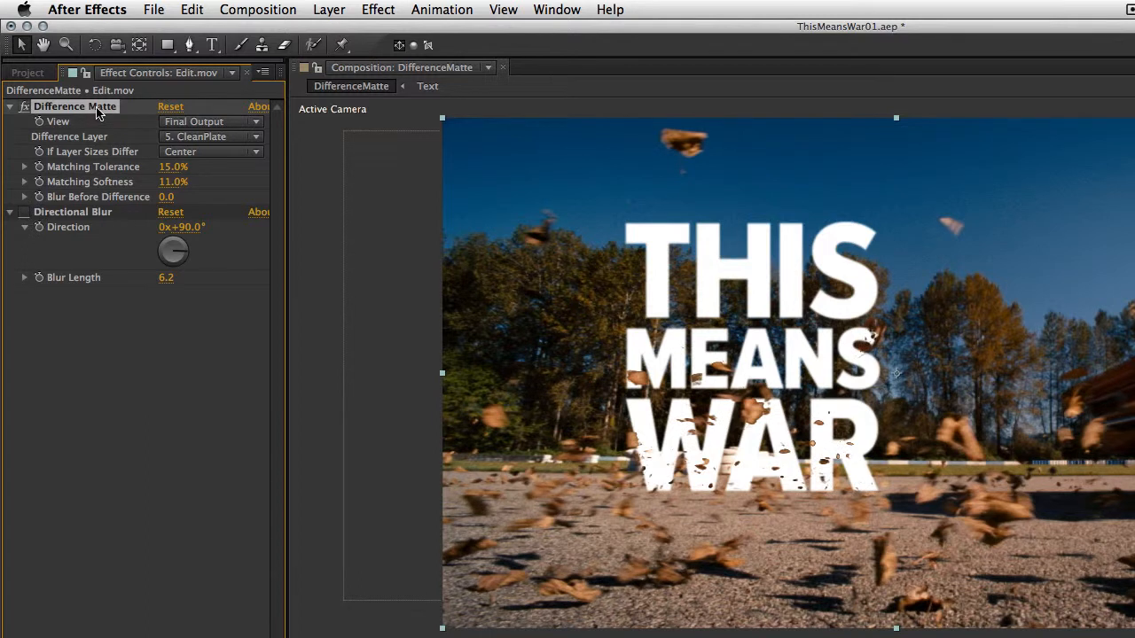
key(Delete)
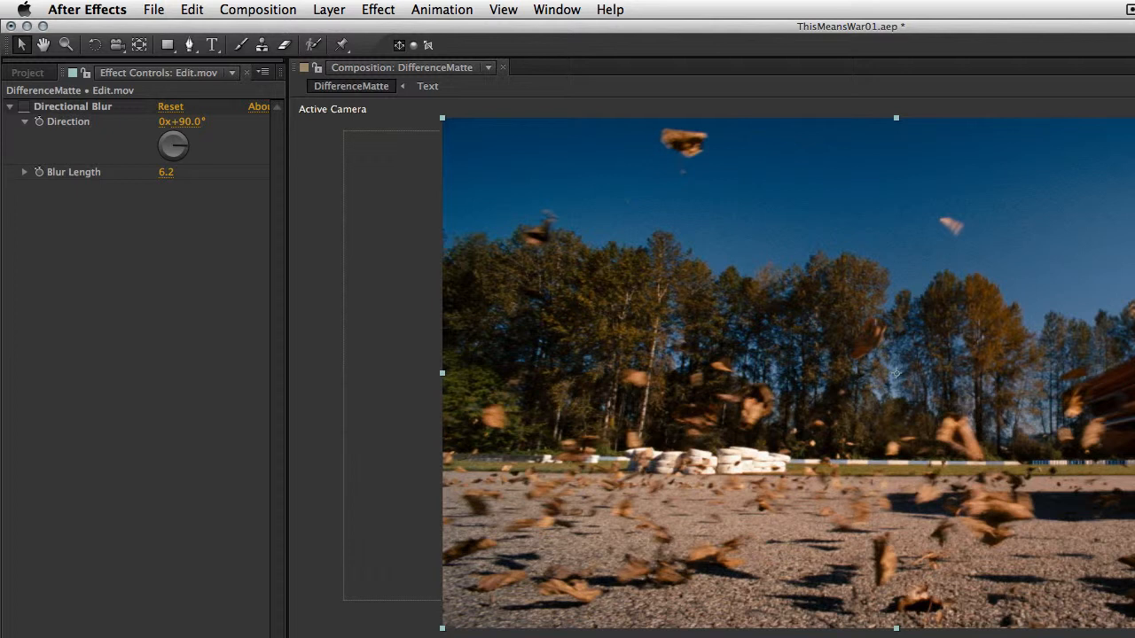
Reapply Difference Matte to the upper Edit.mov layer with CleanPlate as the difference layer.
key(super+v)
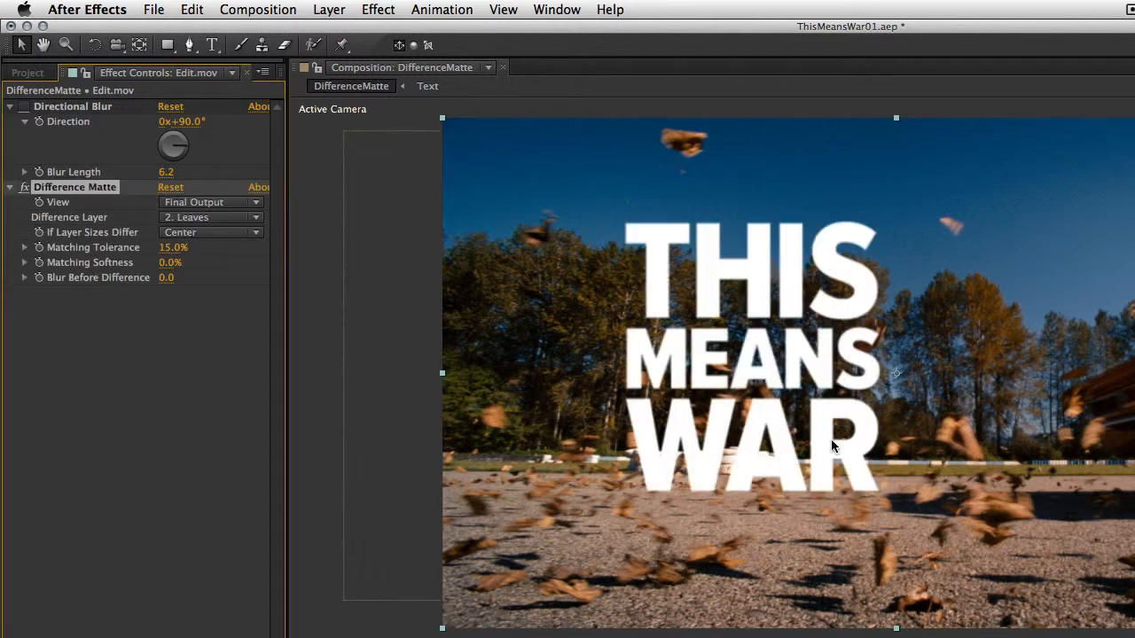
click(213, 219)
click(224, 313)
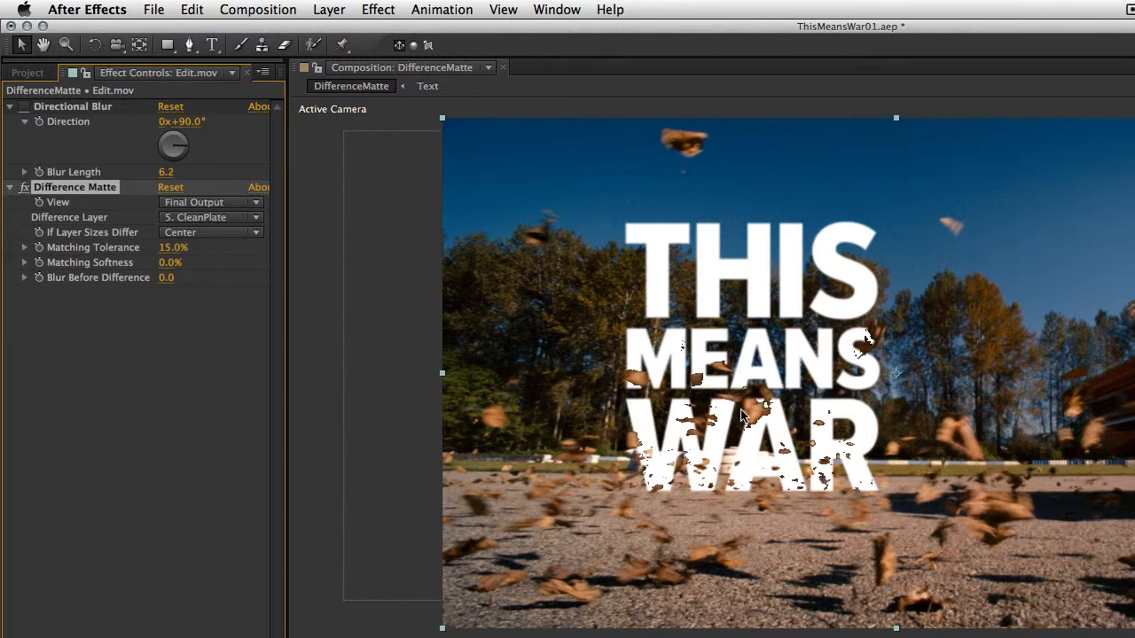
Preview the shot and inspect the leaf edges over the lettering up close and at full view.
scroll(745, 416, up, 2)
key(space)
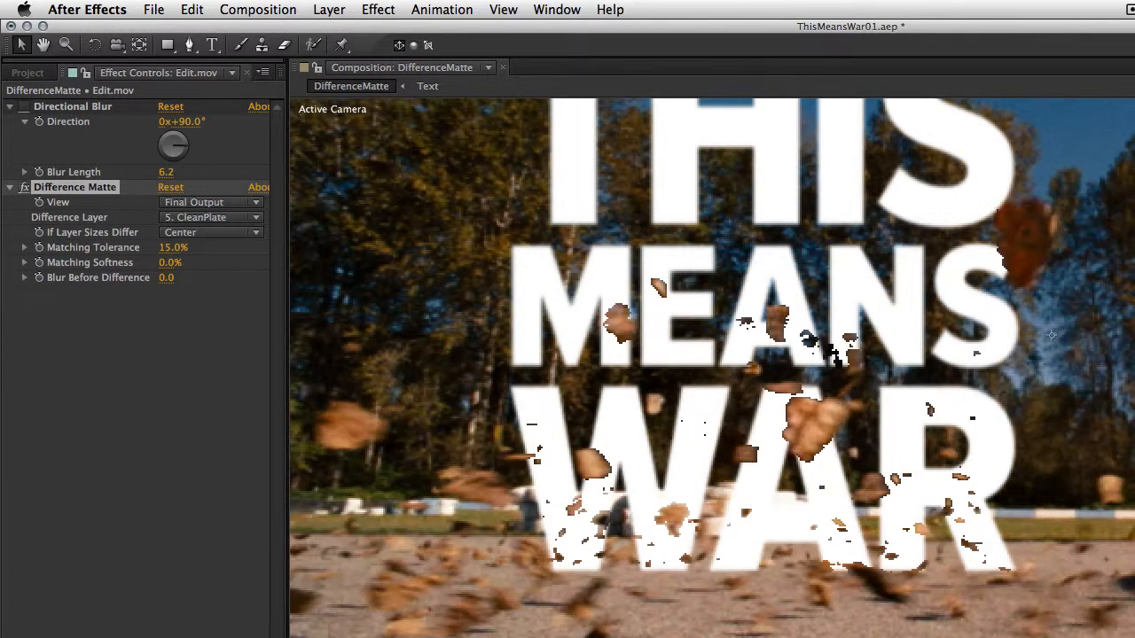
scroll(805, 487, down, 2)
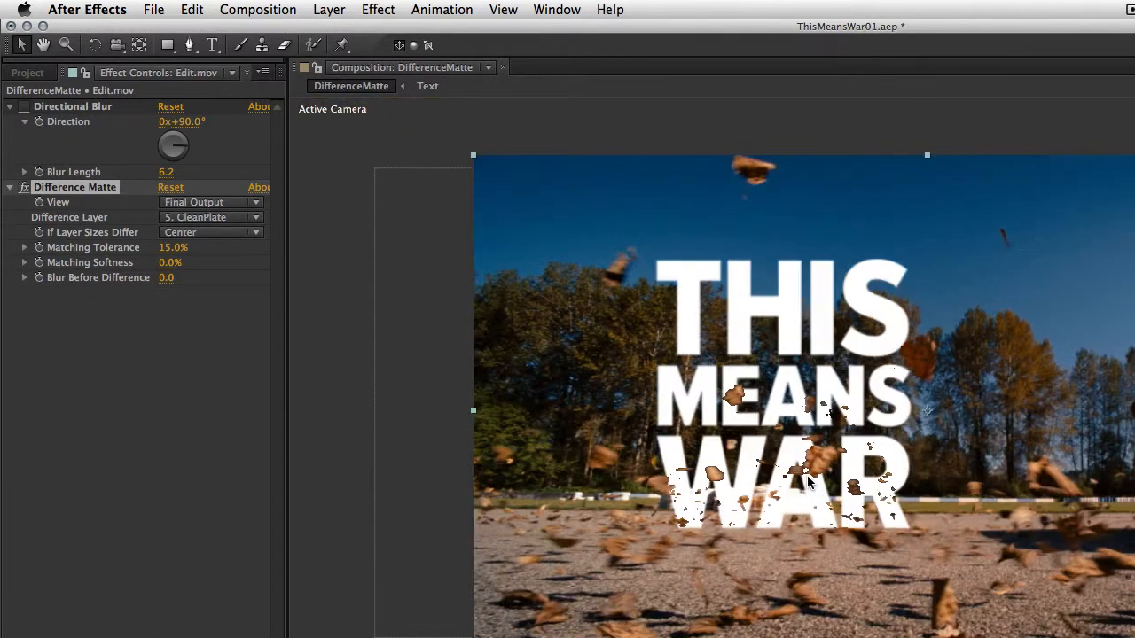
scroll(810, 479, up, 2)
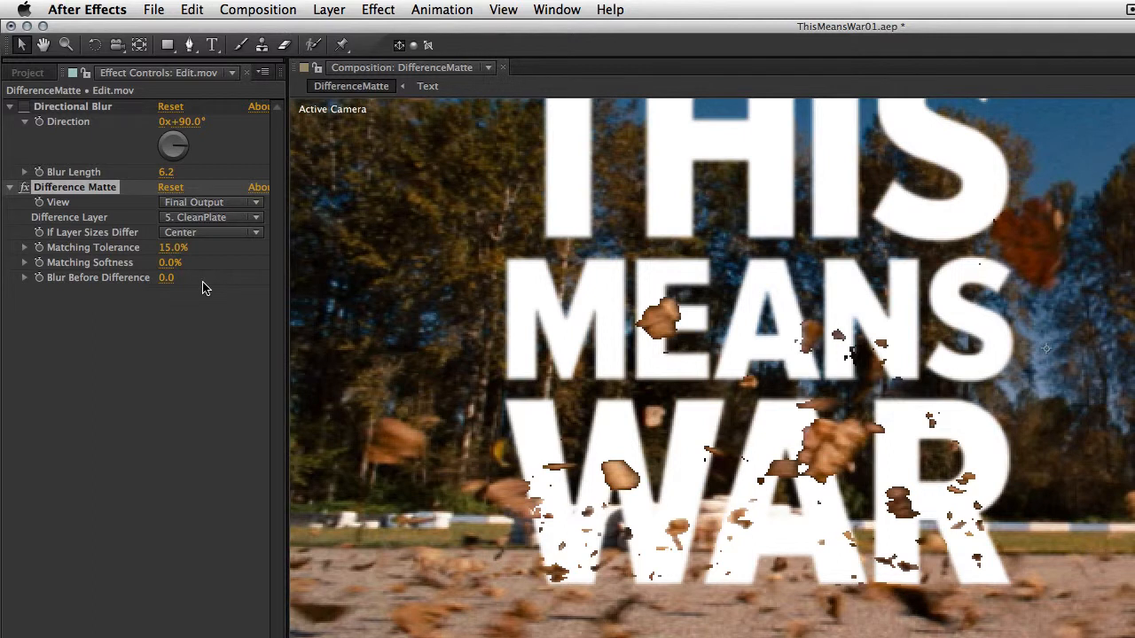
Try a lower Matching Tolerance and a different Matching Softness on the Difference Matte effect, undoing both changes.
drag(172, 247, 162, 248)
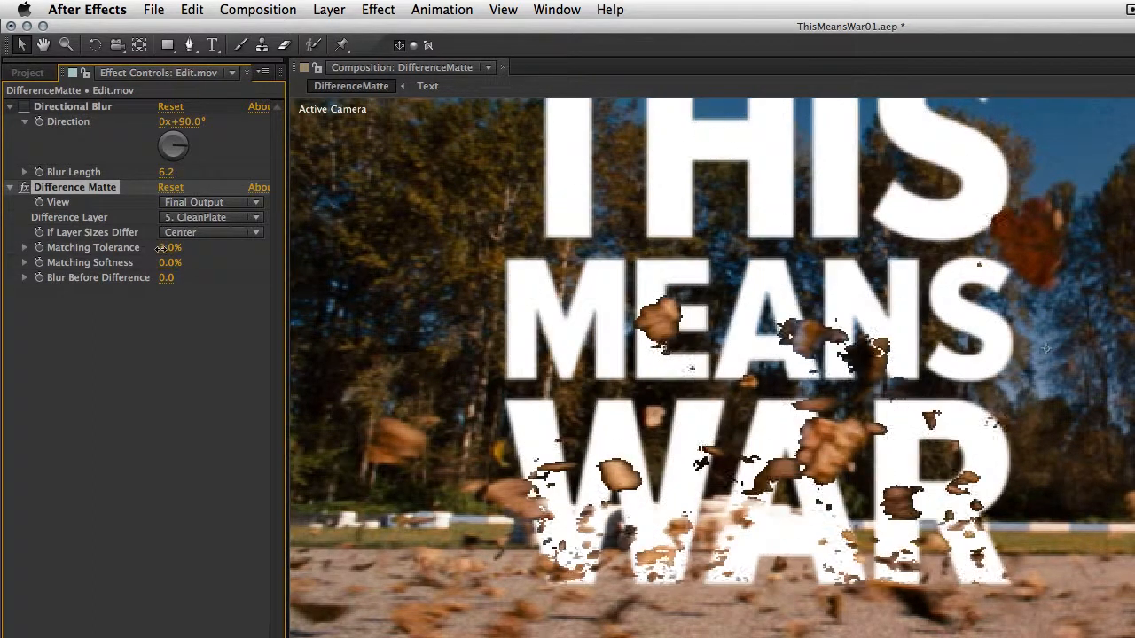
key(super+z)
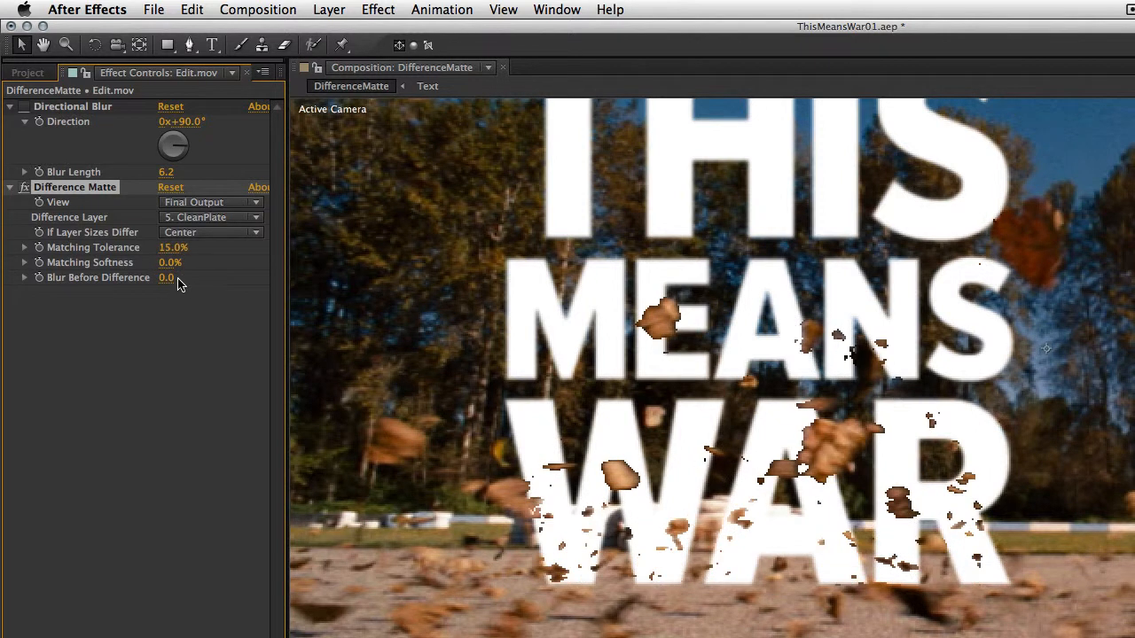
drag(169, 264, 170, 264)
key(super+z)
Move Difference Matte above Directional Blur on the upper Edit.mov layer and turn Directional Blur back on.
drag(184, 281, 144, 300)
drag(151, 187, 125, 102)
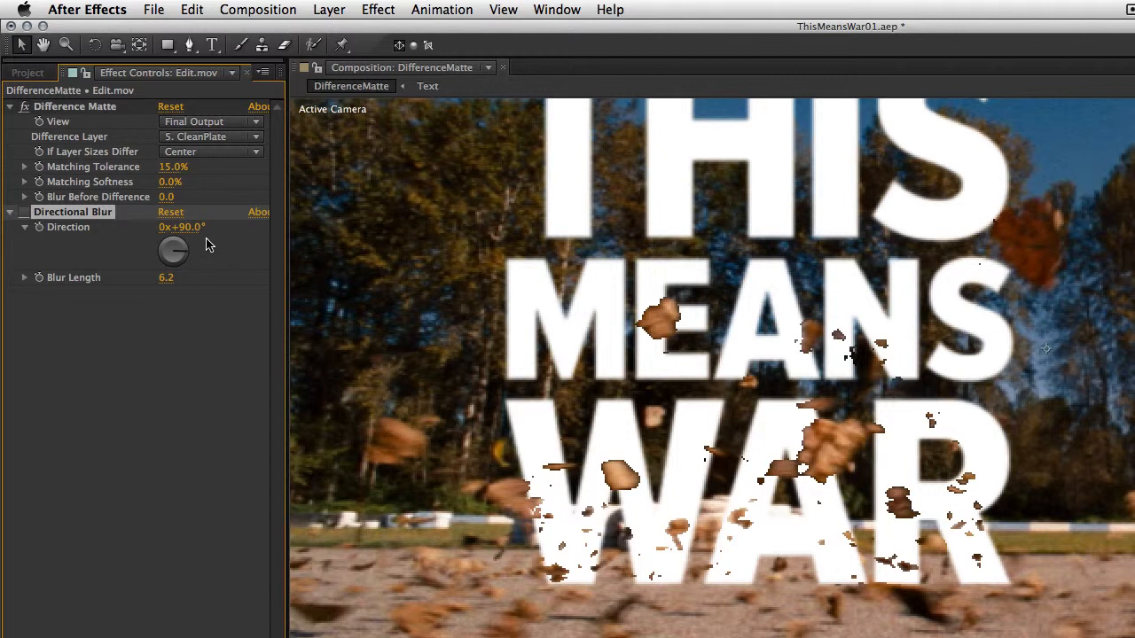
click(25, 212)
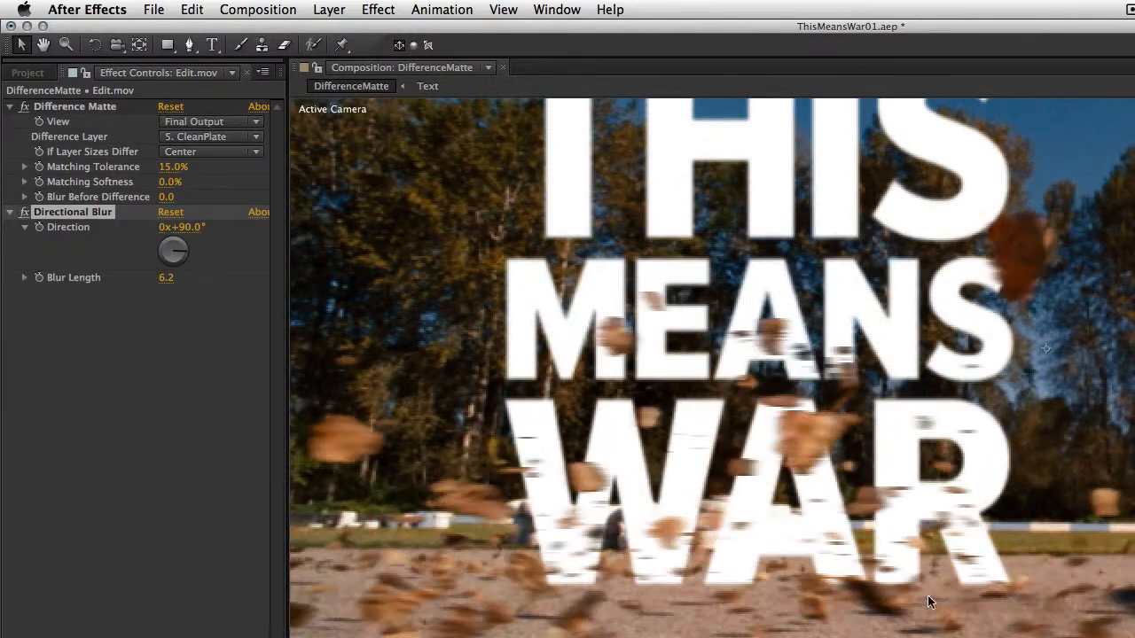
scroll(926, 536, down, 1)
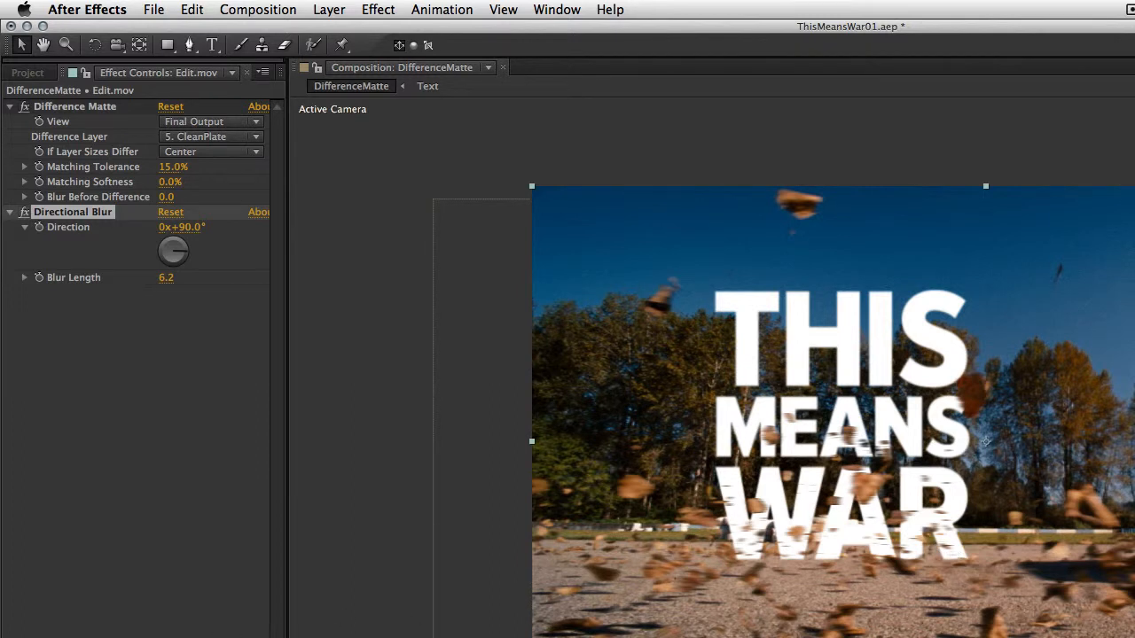
Open the Final composition and solo only the ShadowCatcher layer.
click(36, 477)
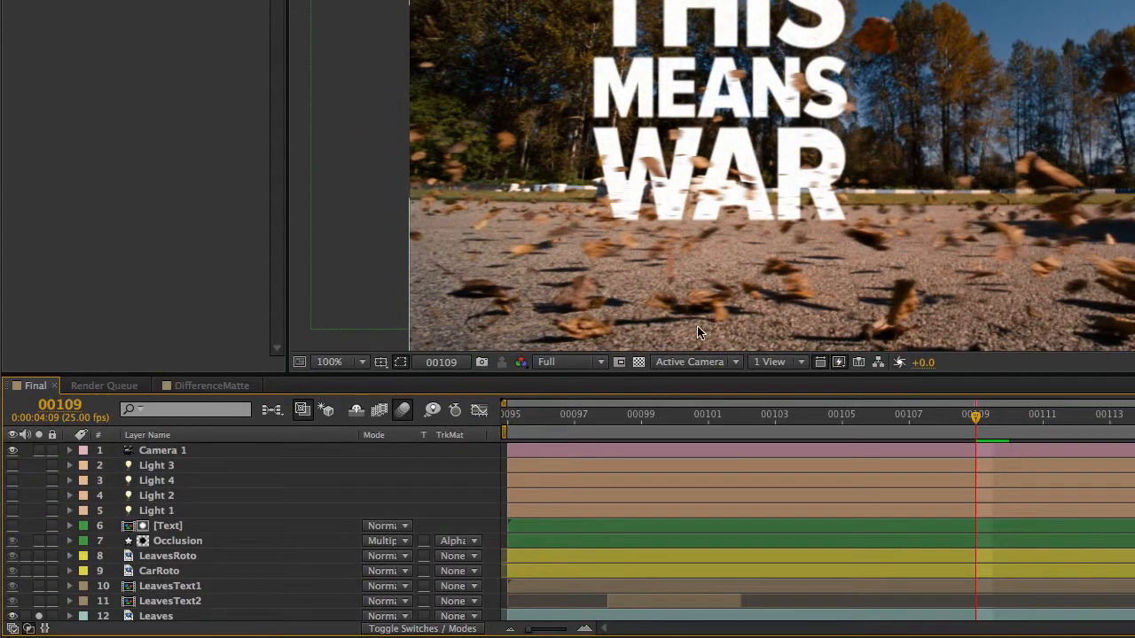
drag(725, 387, 770, 336)
click(723, 583)
scroll(723, 492, down, 2)
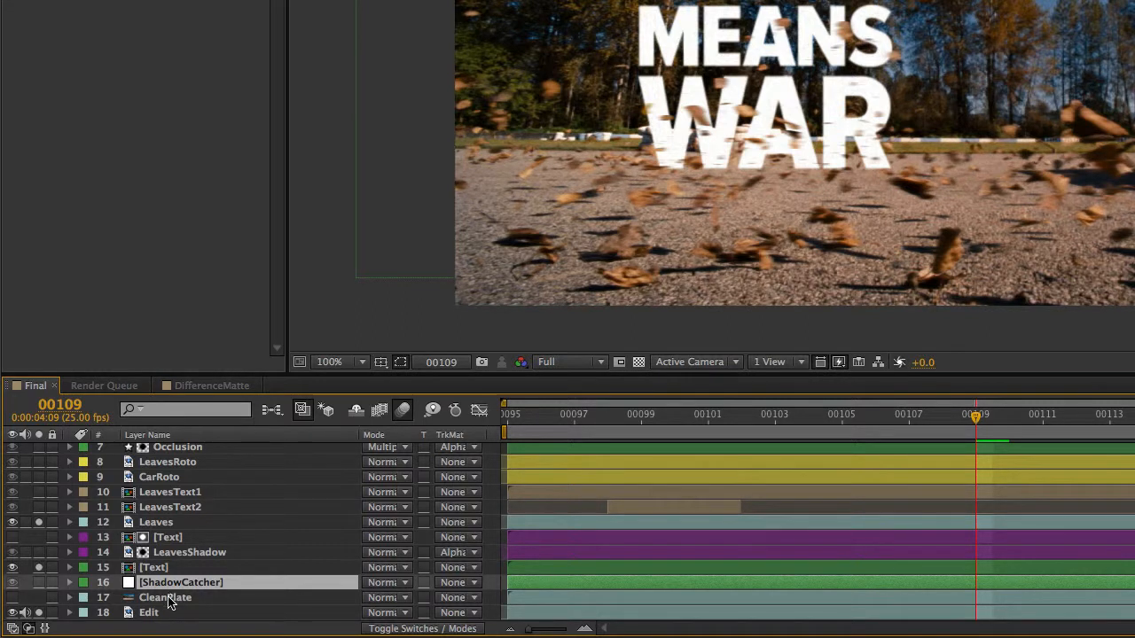
click(40, 582)
alt+click(40, 582)
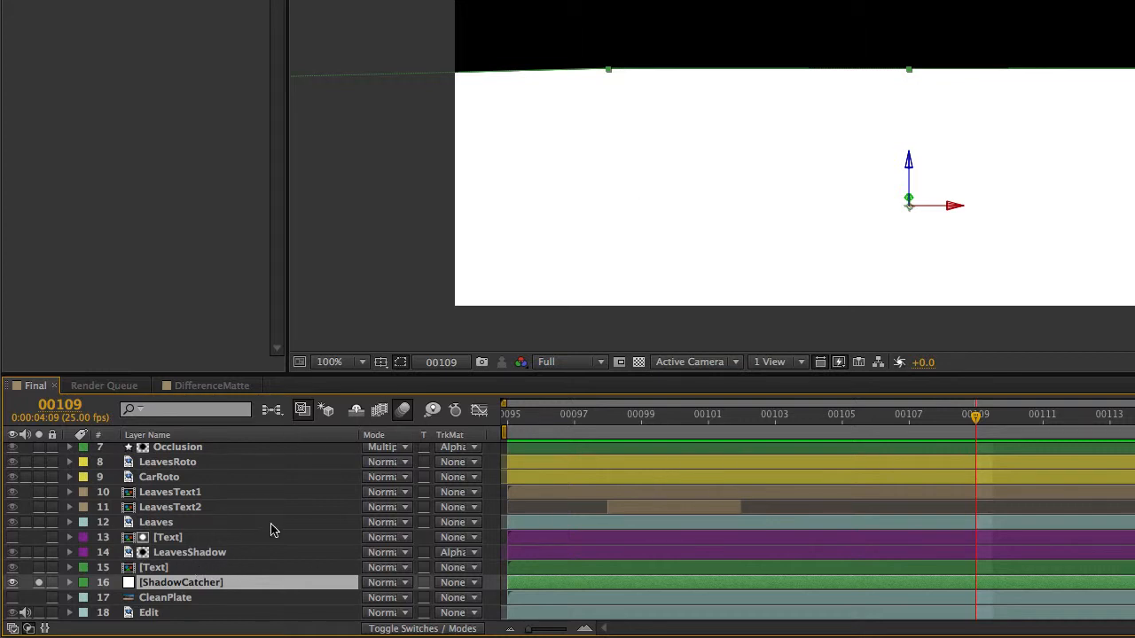
Make Light 3, Light 4, Light 2 and Light 1 visible and solo the Text layer directly above ShadowCatcher.
scroll(265, 532, up, 3)
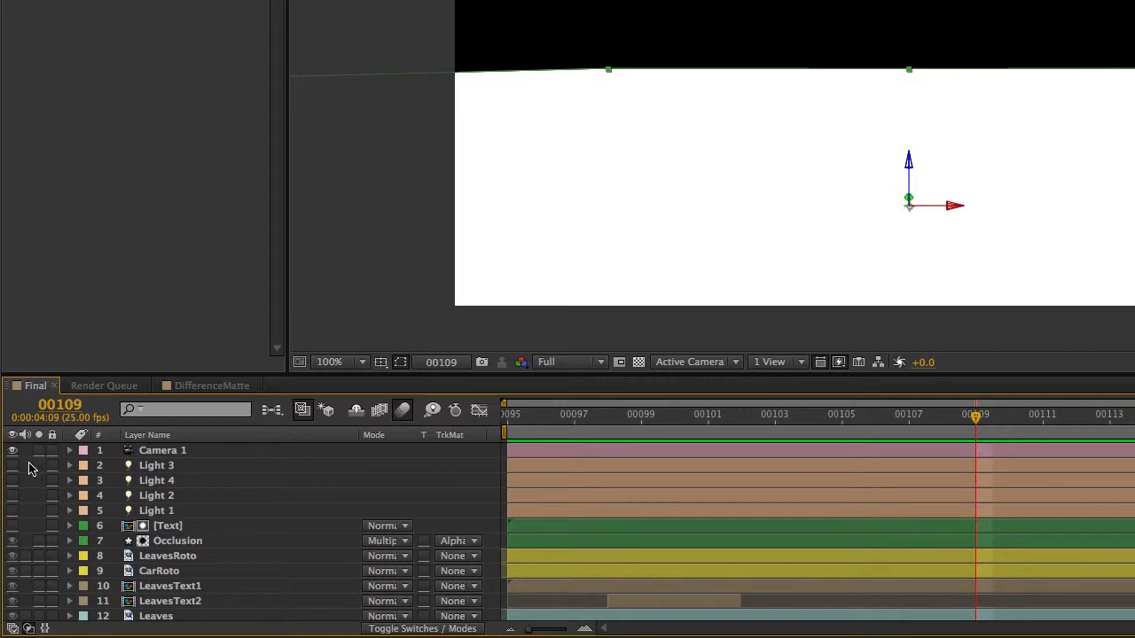
drag(17, 464, 13, 501)
scroll(257, 554, down, 3)
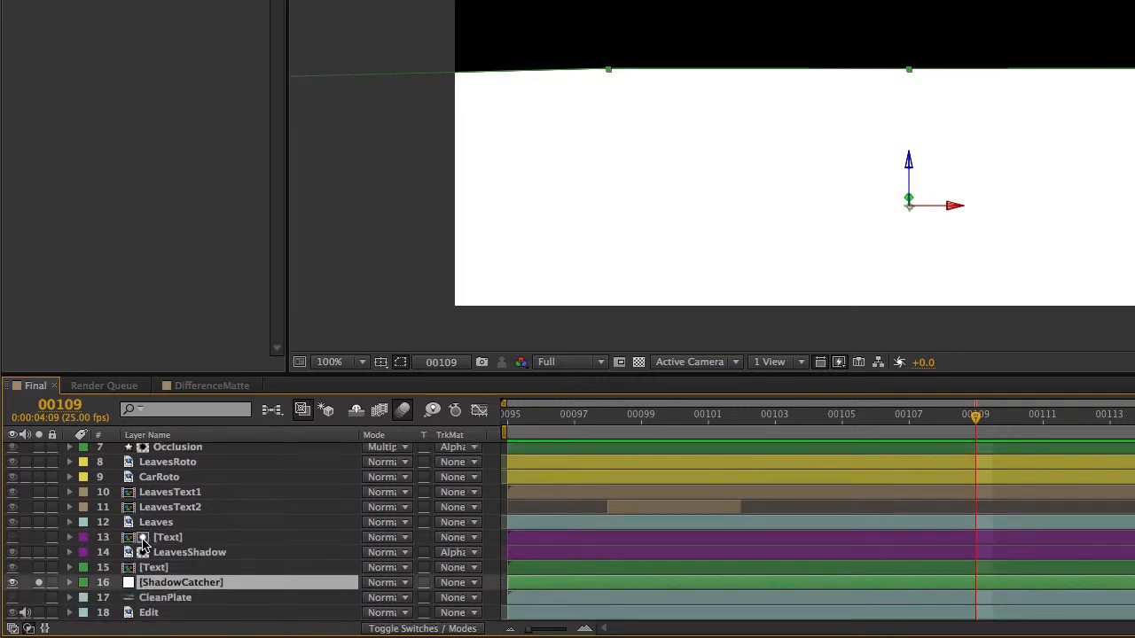
click(39, 567)
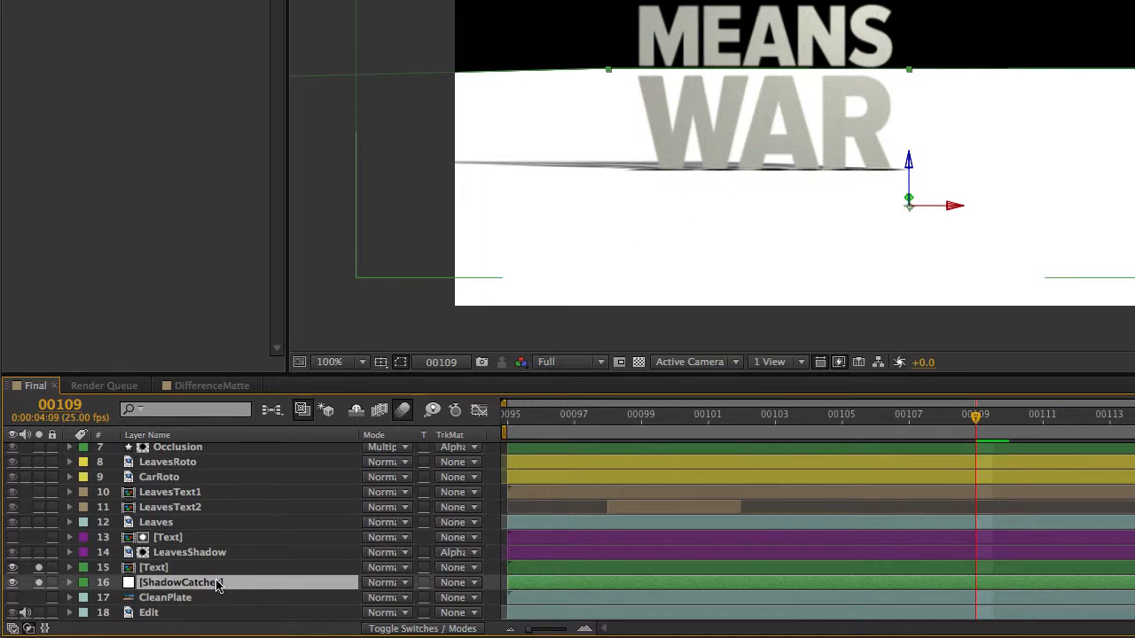
Reveal the ShadowCatcher layer's modified Transform and Material Options properties for review, and collapse the layer again.
key(u)
key(u)
scroll(256, 580, down, 3)
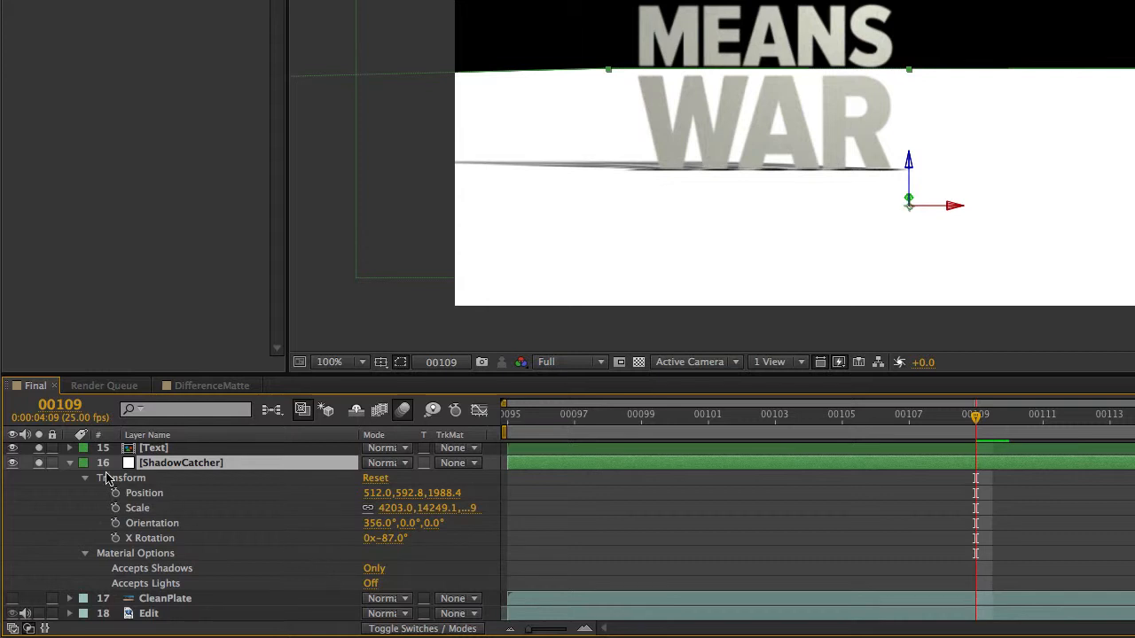
click(70, 463)
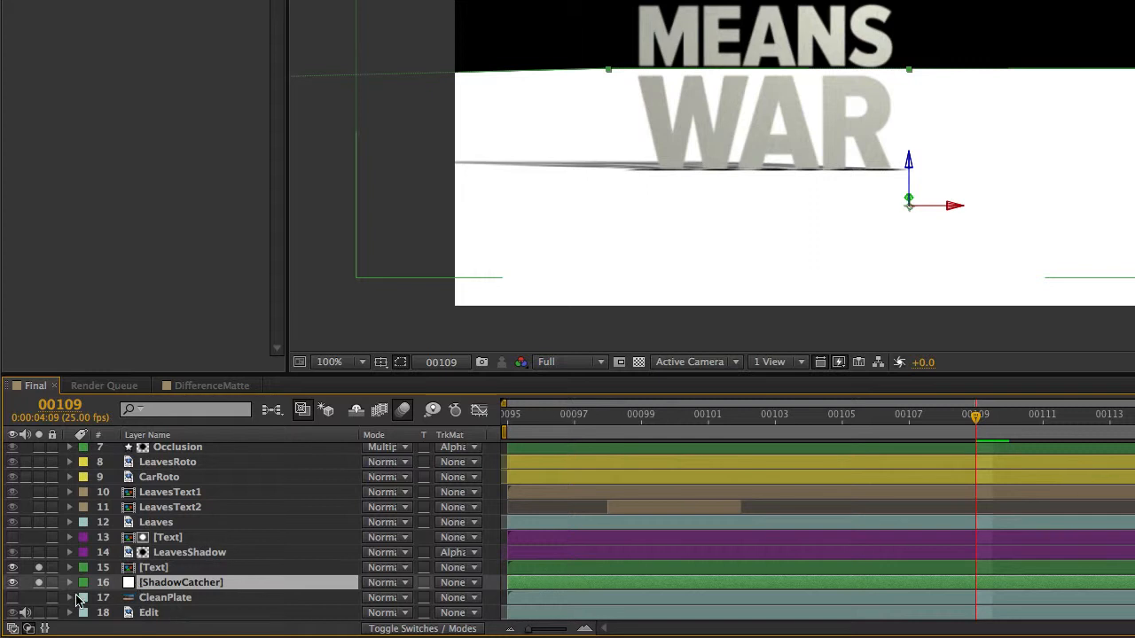
Solo the Edit and Leaves layers as well and move the playhead to frame 00102.
click(39, 613)
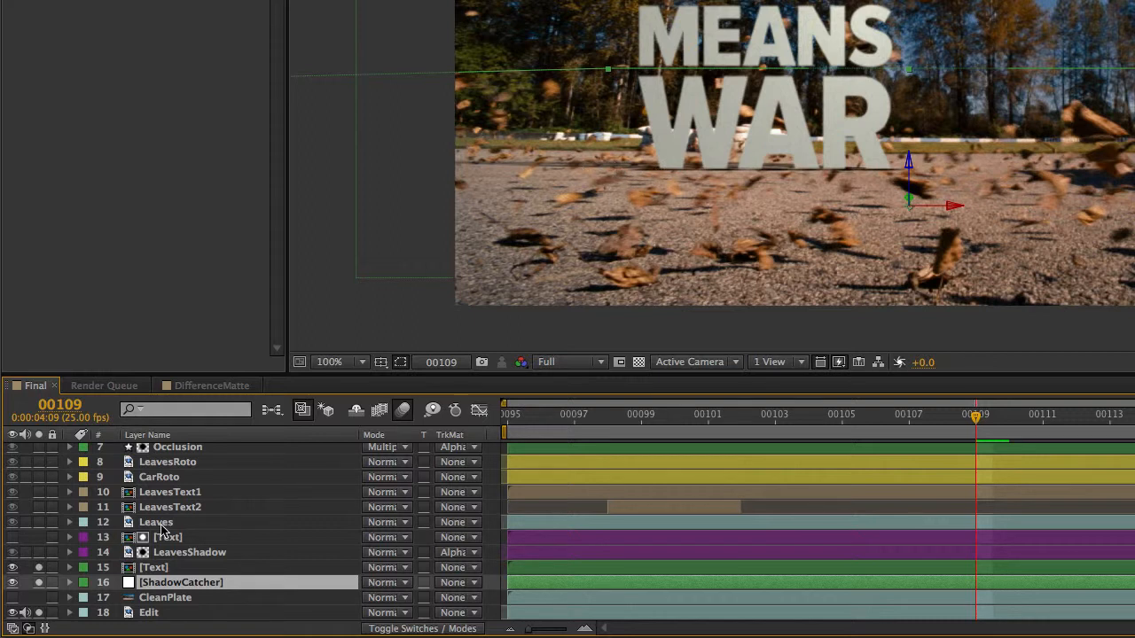
click(39, 522)
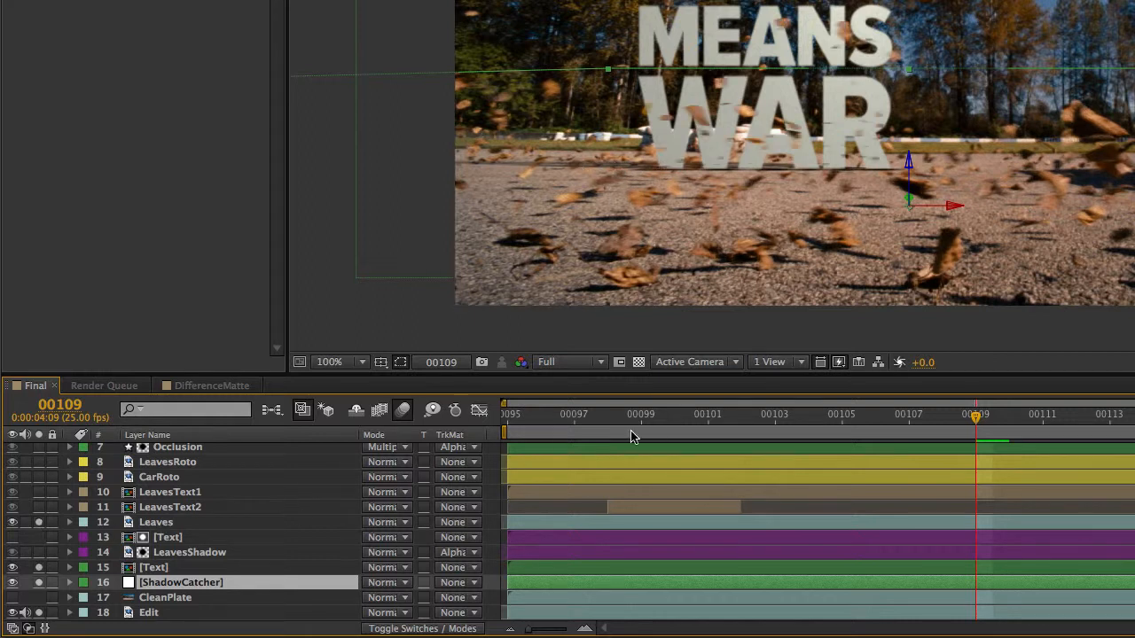
drag(666, 423, 753, 439)
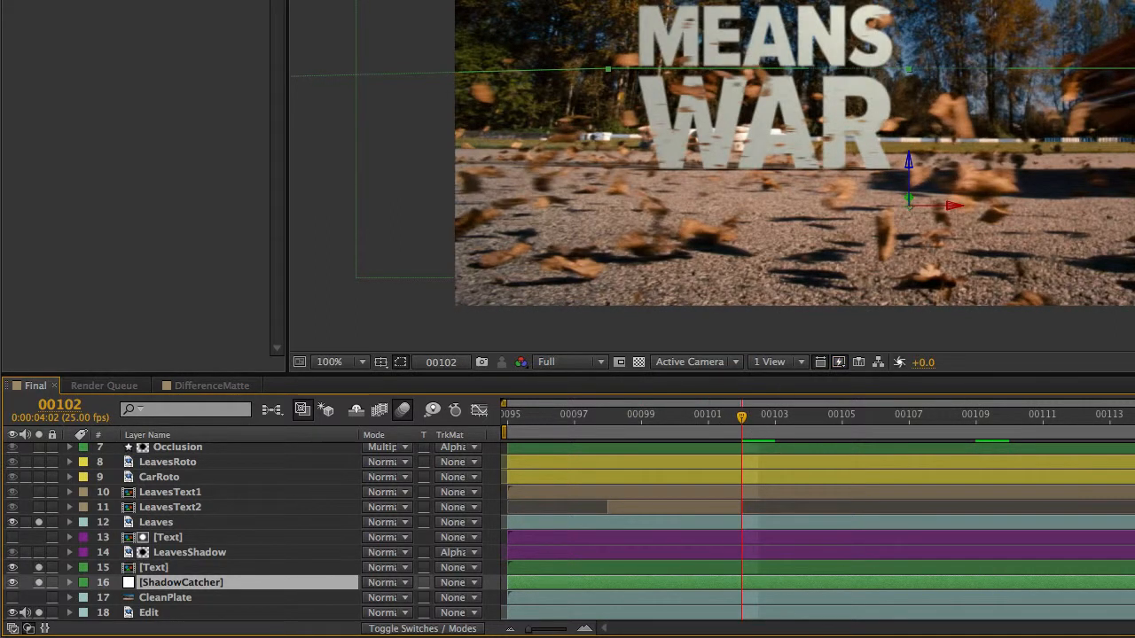
Review the settings and light color of Light 3, closing the dialogs without changes.
scroll(262, 541, up, 2)
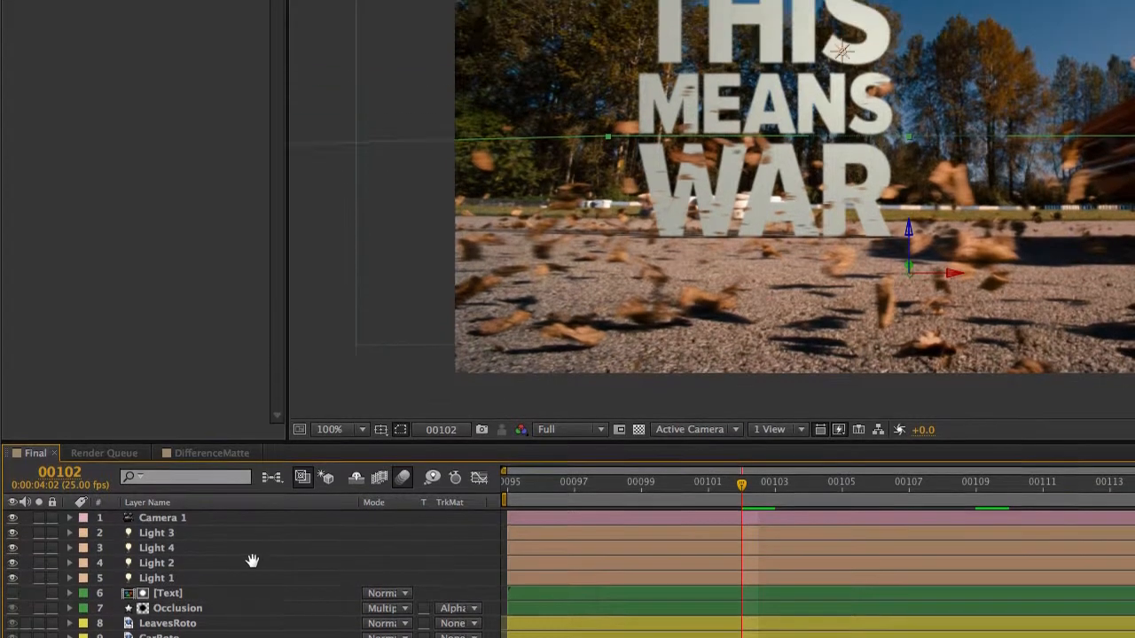
click(184, 586)
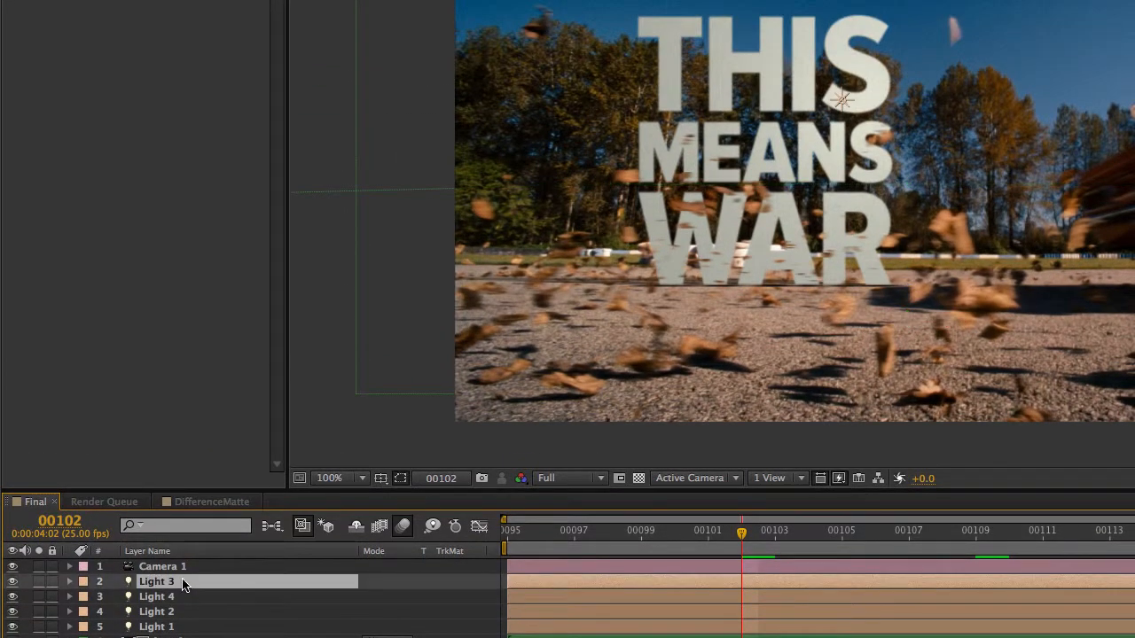
double_click(183, 585)
click(608, 117)
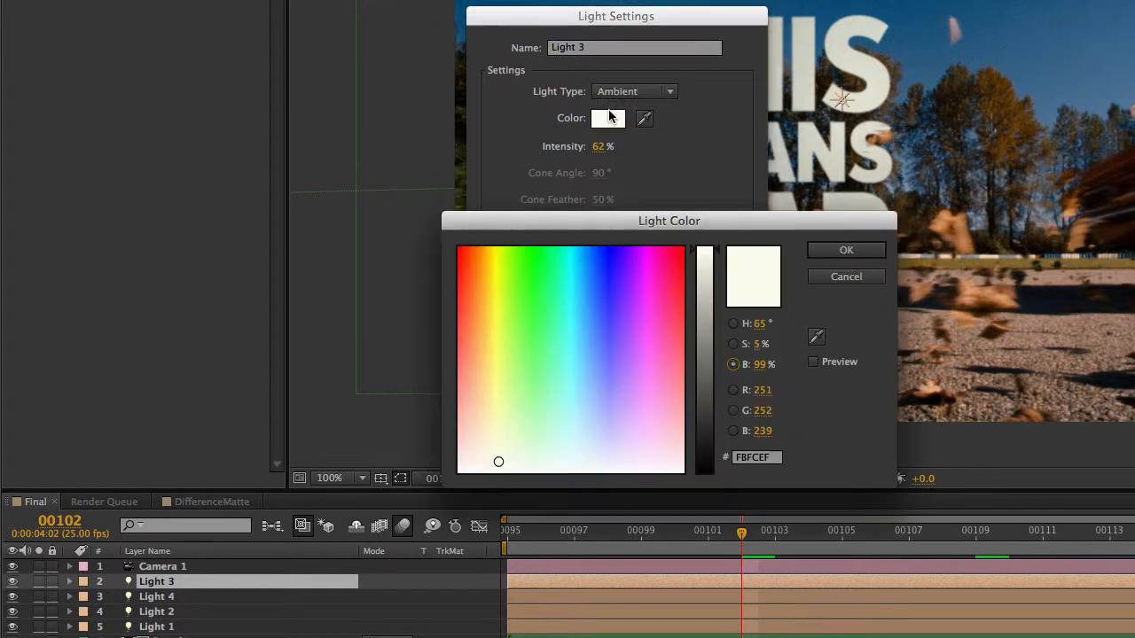
click(830, 279)
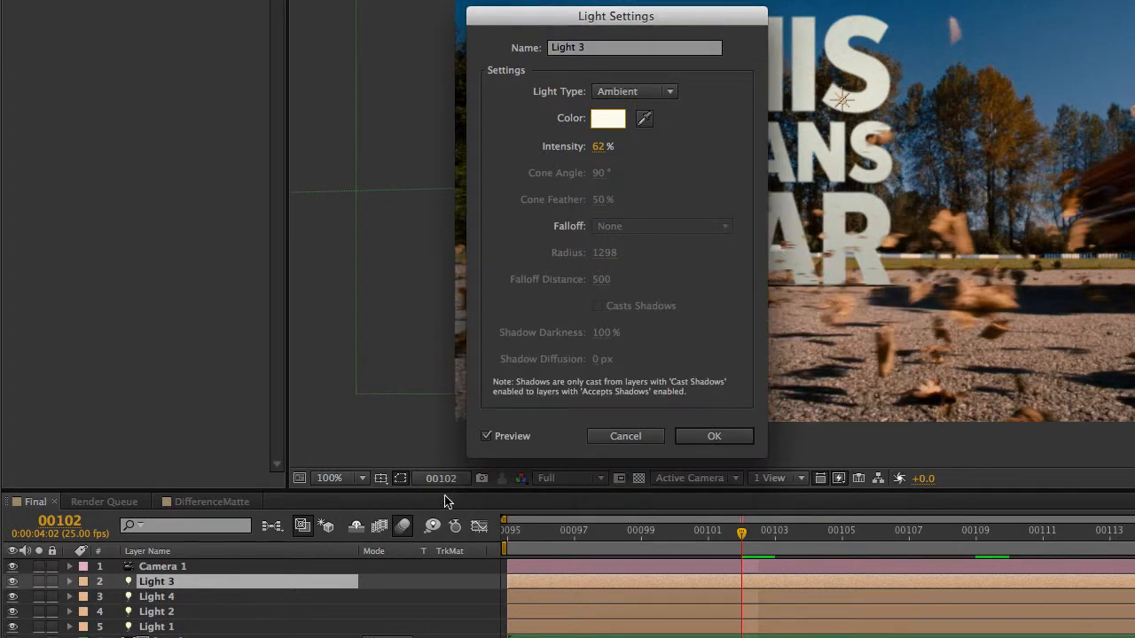
click(625, 435)
Review the light settings of Light 4, Light 2 and Light 1 in turn, cancelling each dialog.
double_click(149, 599)
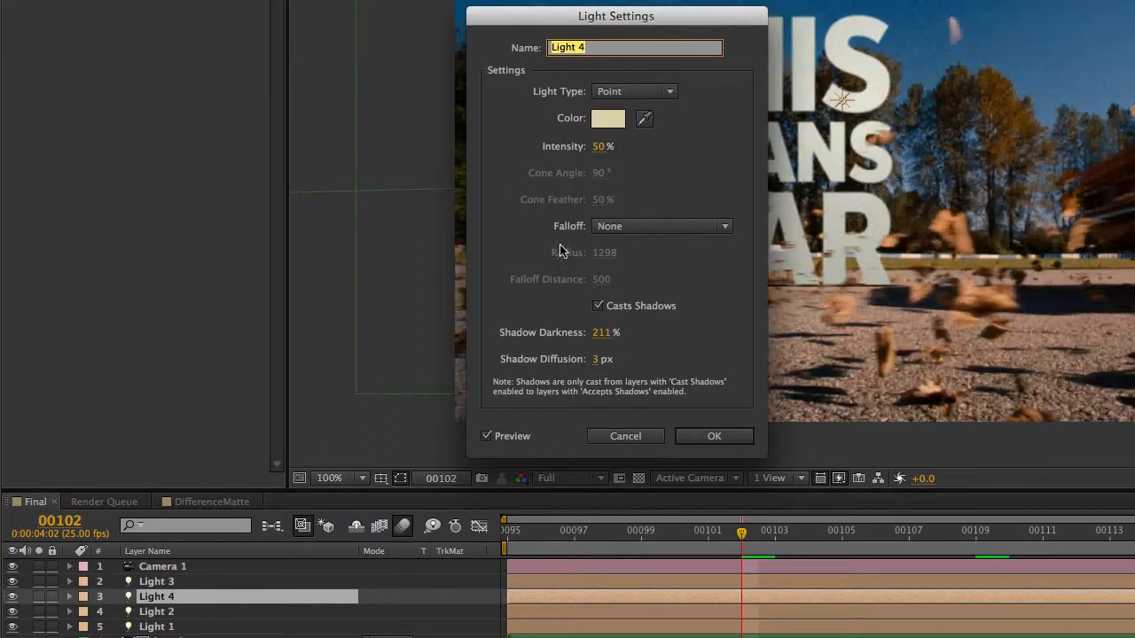
click(636, 436)
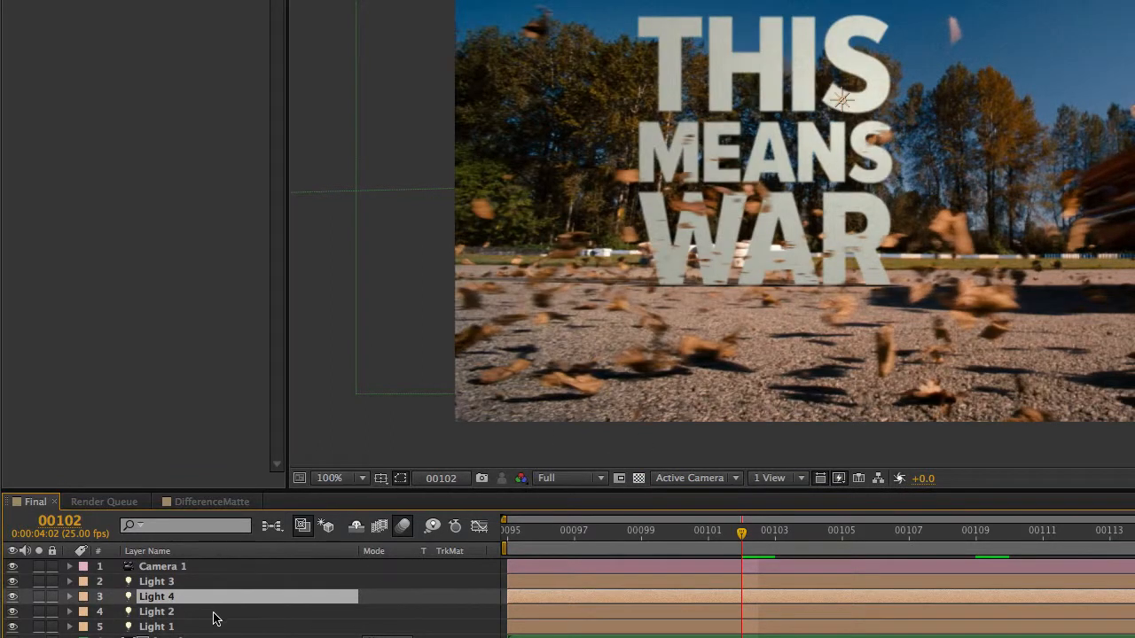
double_click(215, 611)
click(624, 435)
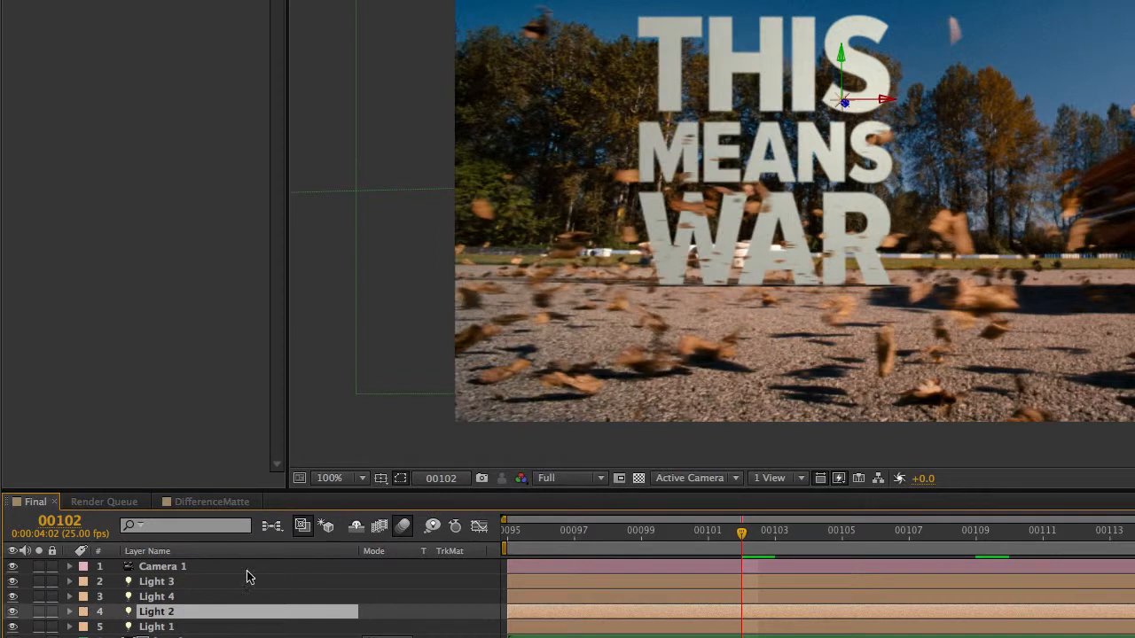
double_click(188, 628)
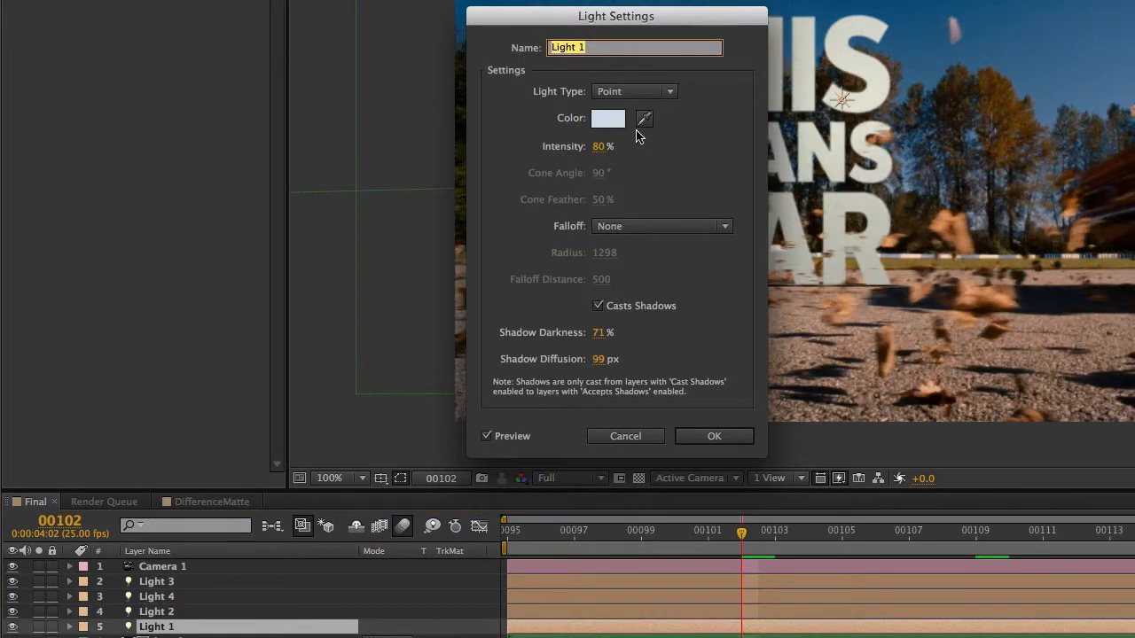
click(631, 436)
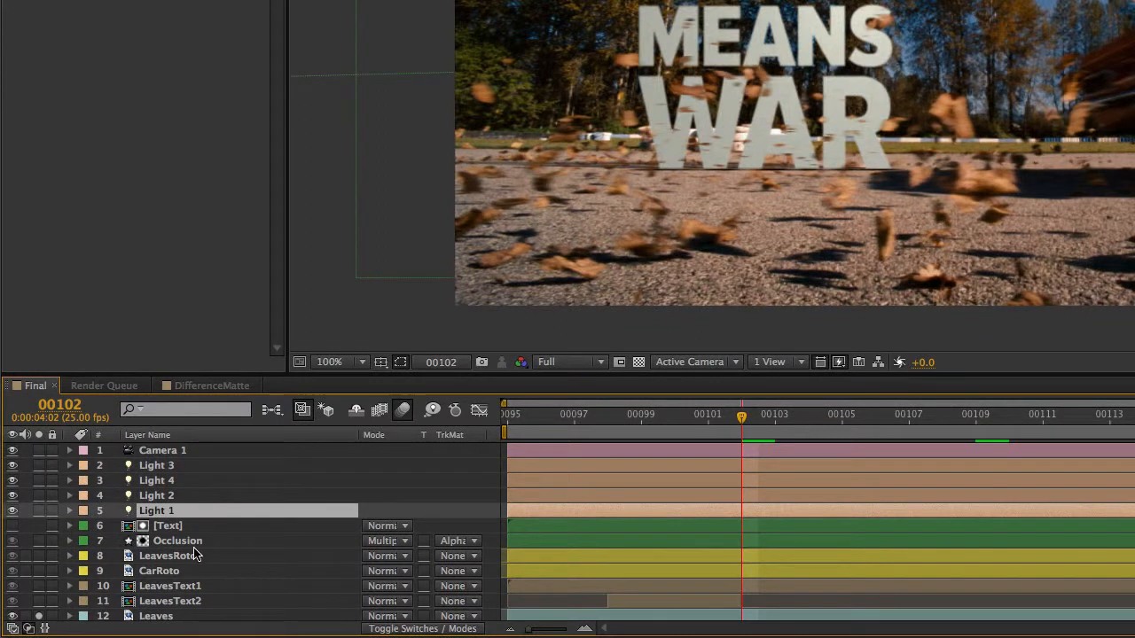
Solo the LeavesText1, LeavesText2 and LeavesRoto layers and scrub to frame 00101 to check the masked text patches.
click(188, 601)
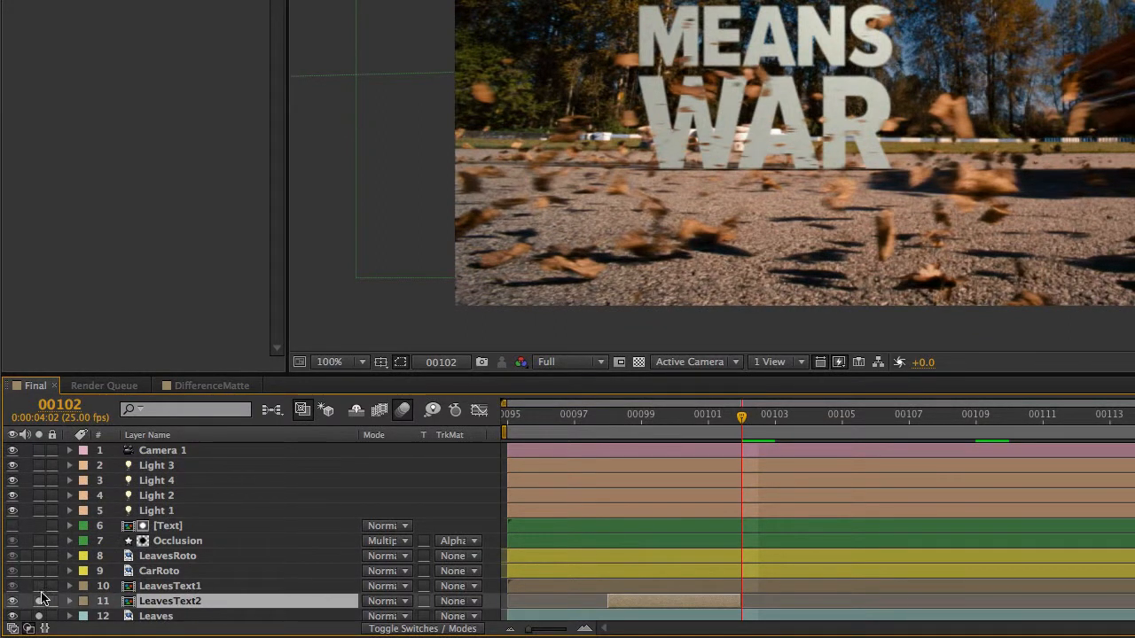
click(39, 585)
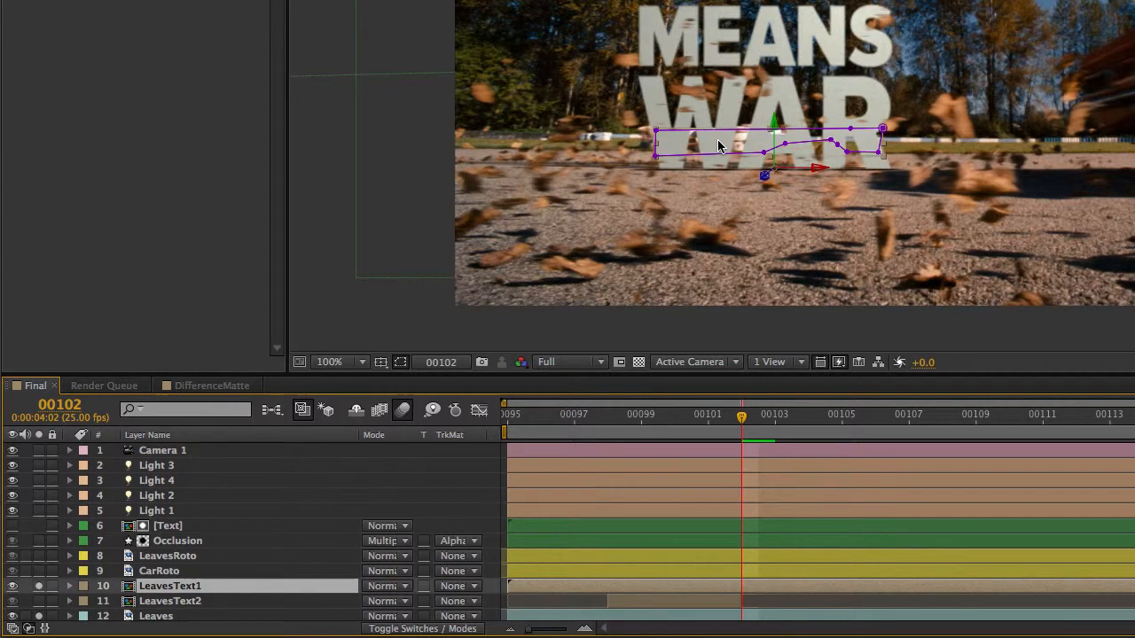
scroll(717, 142, up, 2)
scroll(217, 549, down, 3)
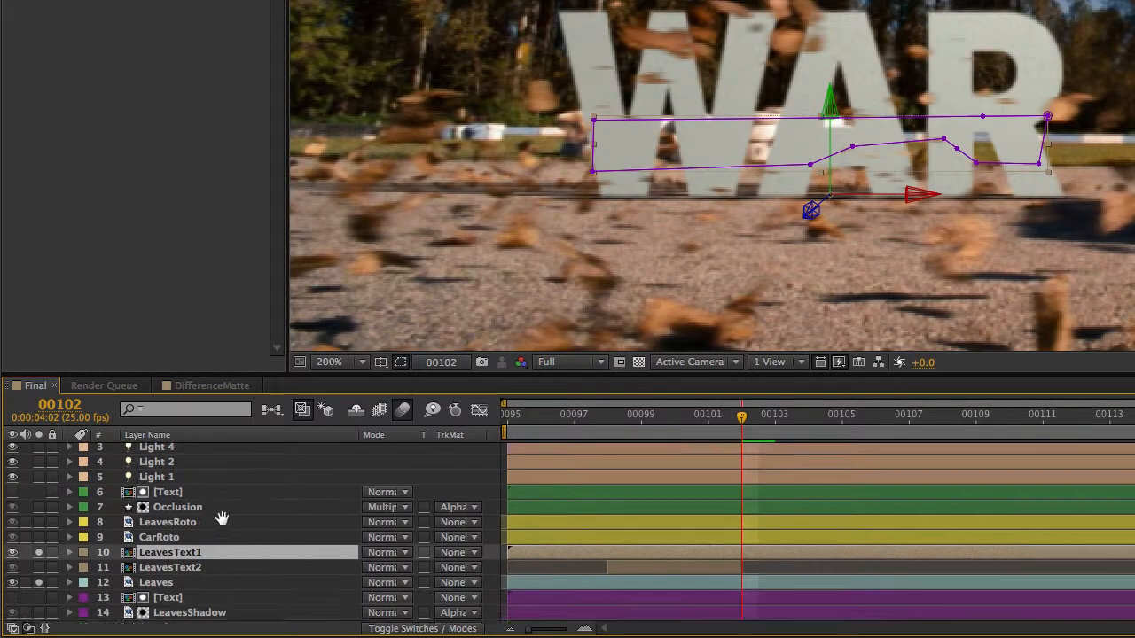
drag(675, 431, 722, 431)
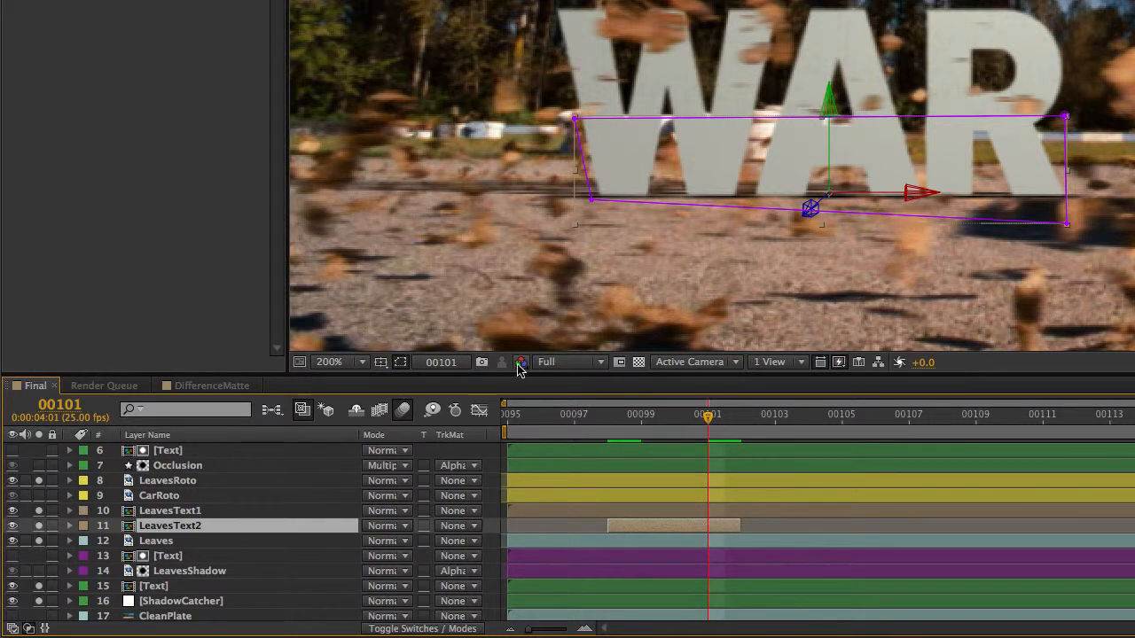
Solo the LeavesShadow layer together with the others, then isolate it to view it alone.
click(218, 575)
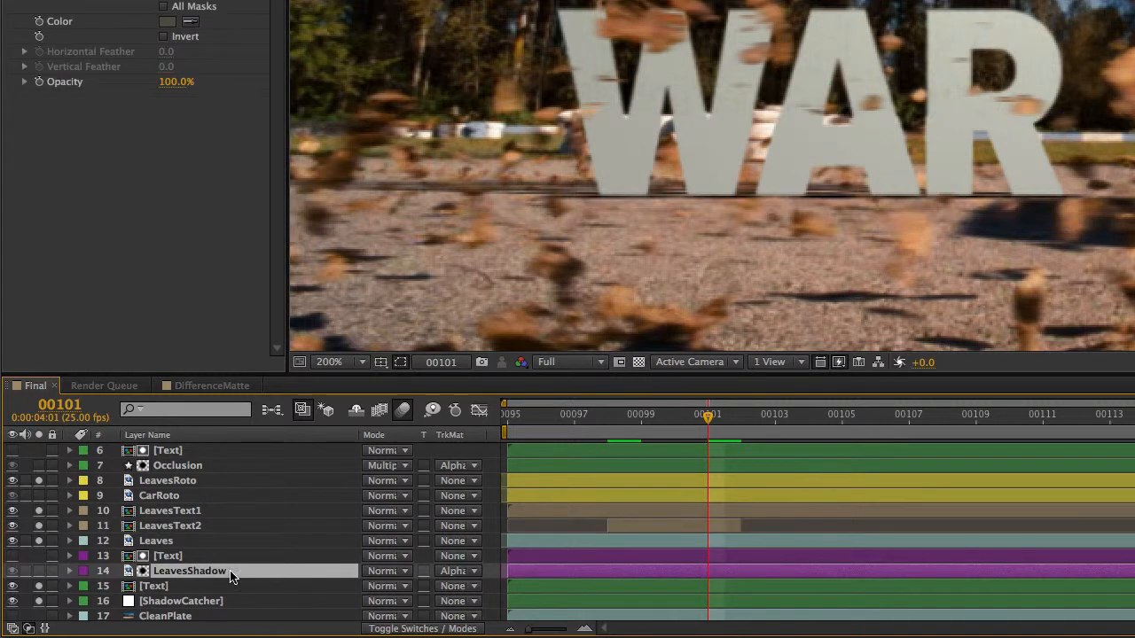
click(38, 575)
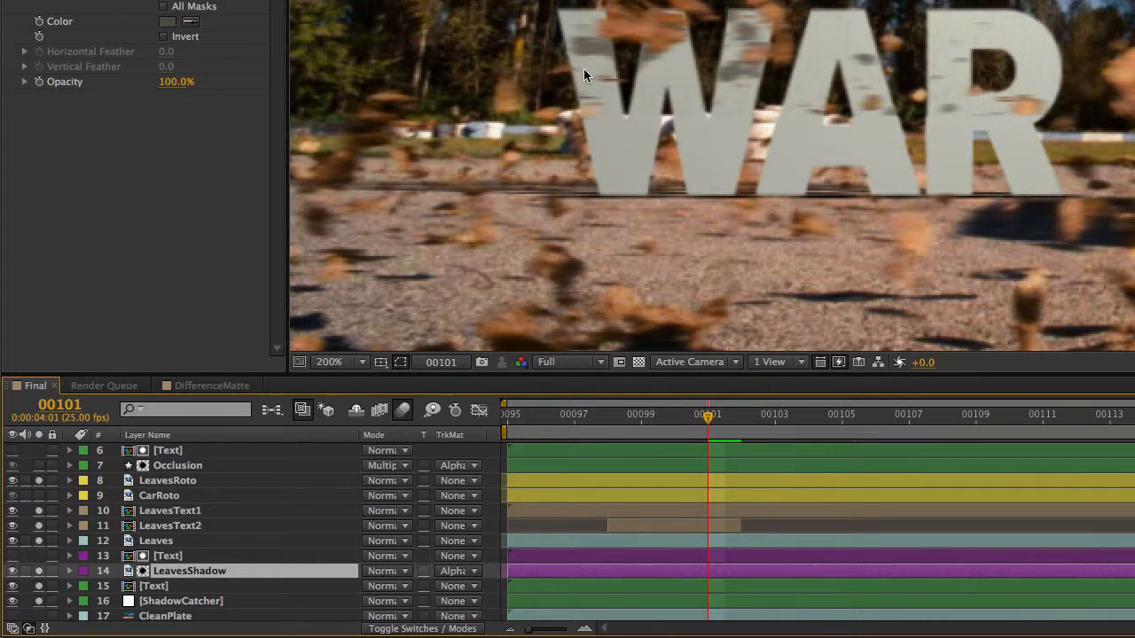
click(39, 572)
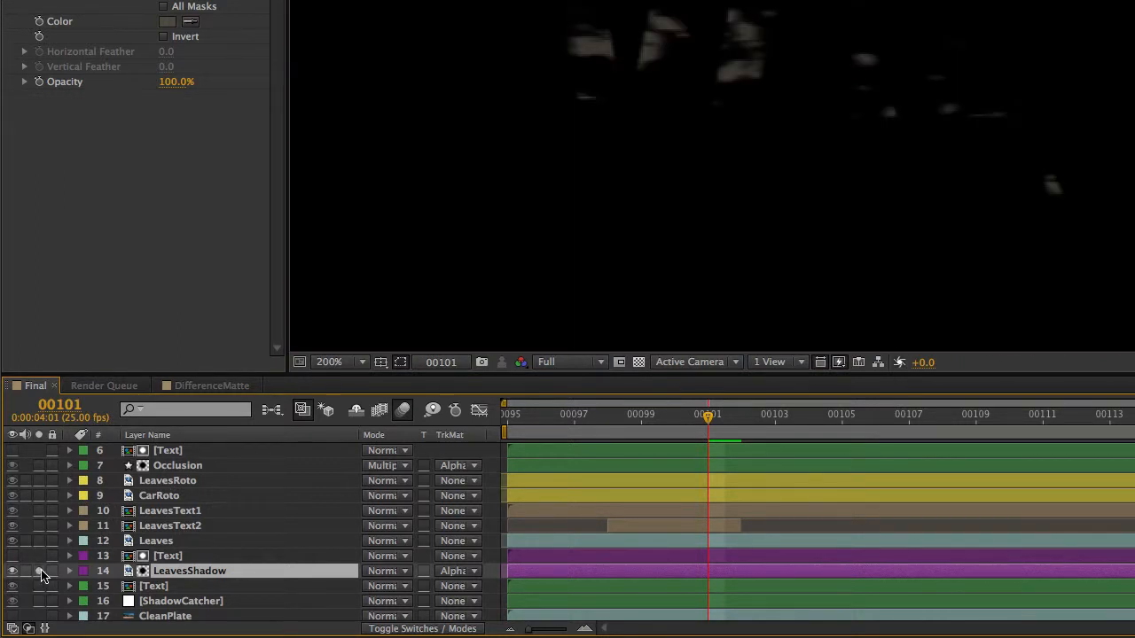
Scrub the isolated LeavesShadow layer to frame 00100 and back to 00101, check its Fill color, and unsolo the layer.
drag(709, 420, 681, 421)
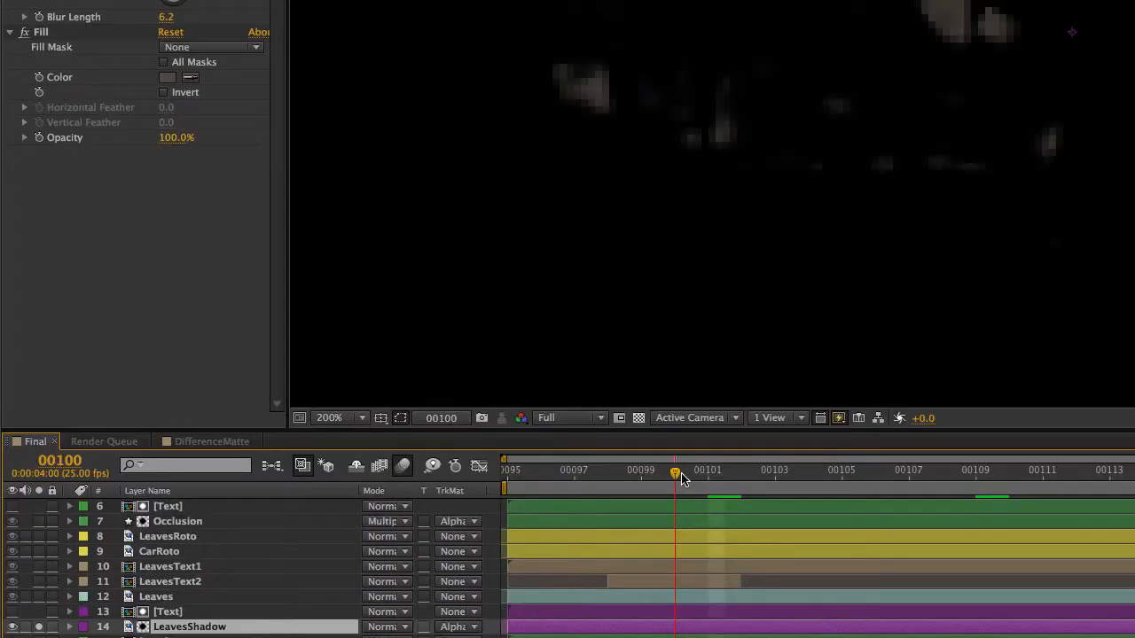
click(698, 473)
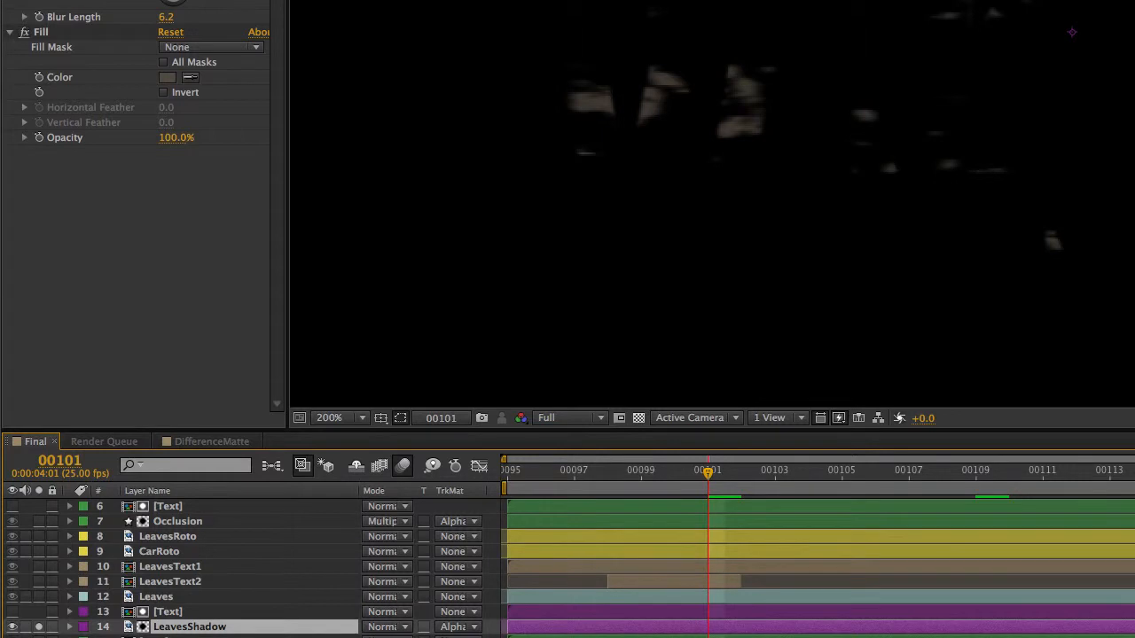
click(168, 79)
click(846, 217)
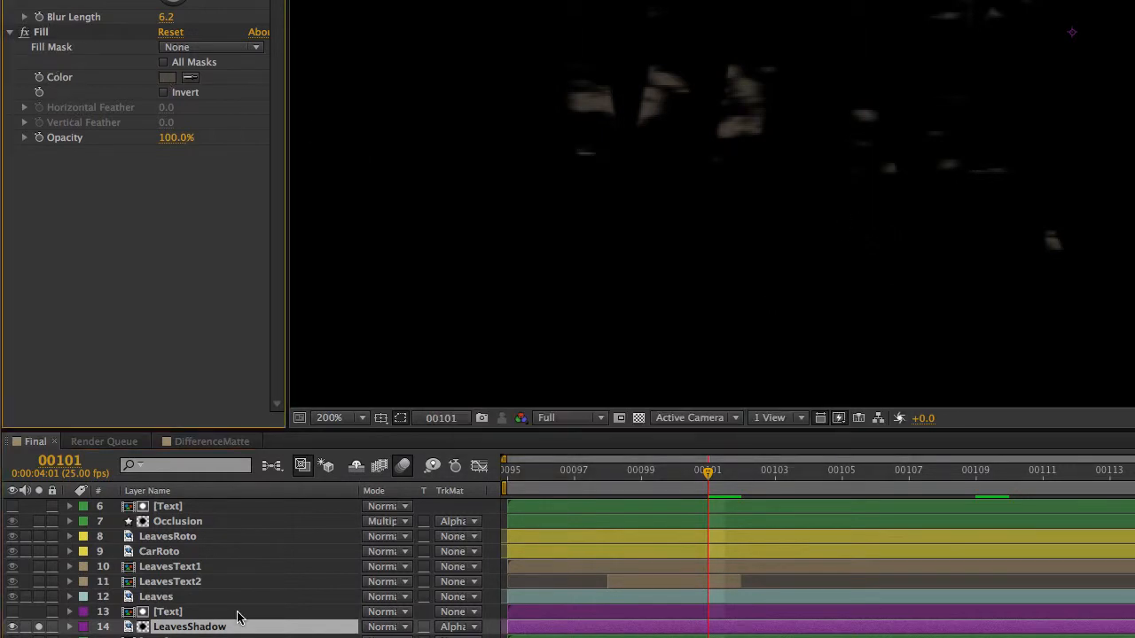
click(39, 627)
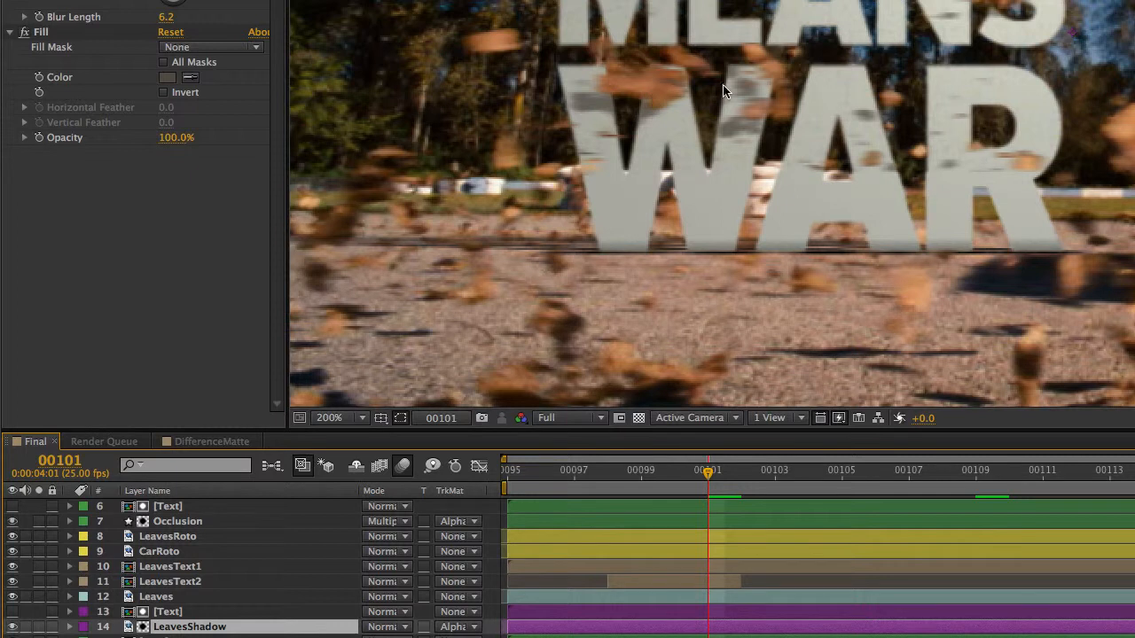
Select the CarRoto layer and compare its masks around the moving car on frames 00100, 00099 and 00098.
drag(656, 476, 692, 476)
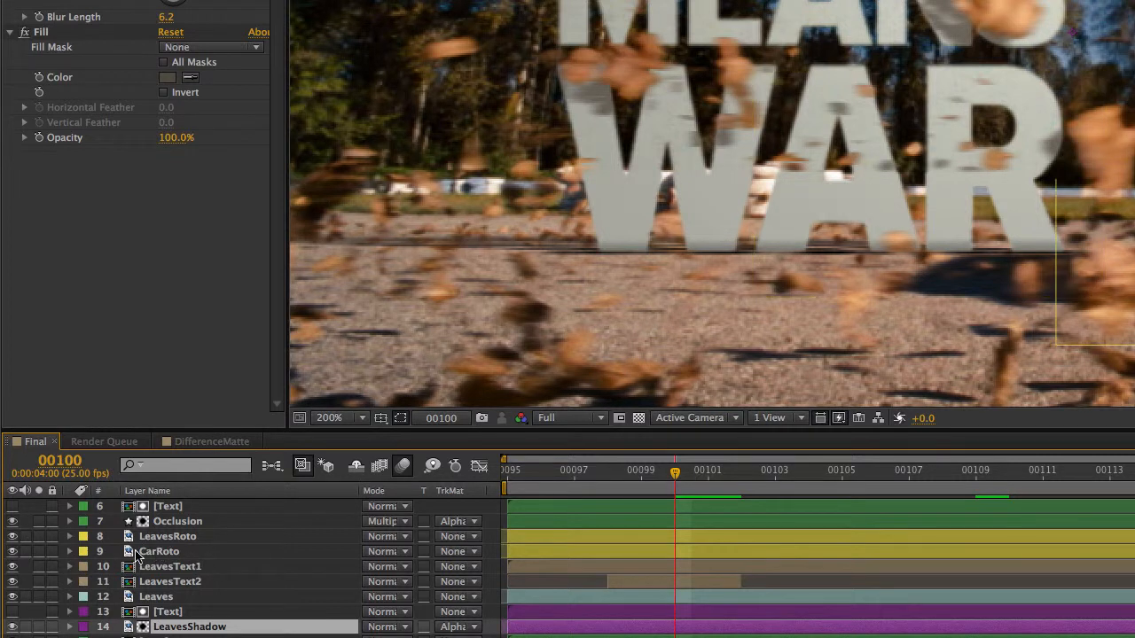
click(165, 554)
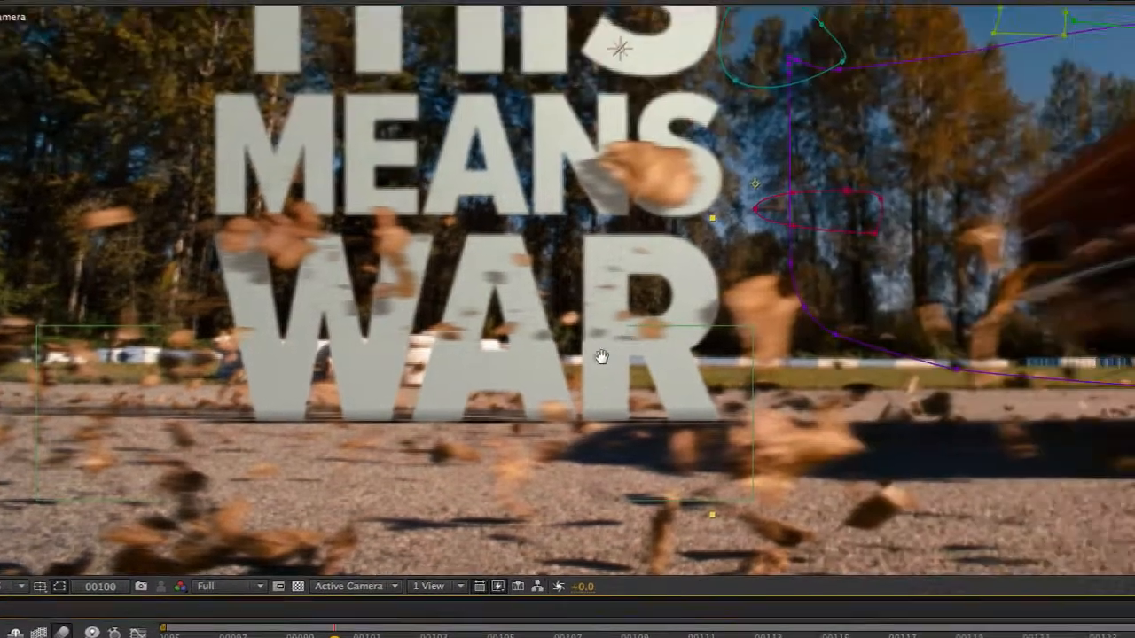
drag(944, 185, 530, 278)
drag(446, 449, 597, 445)
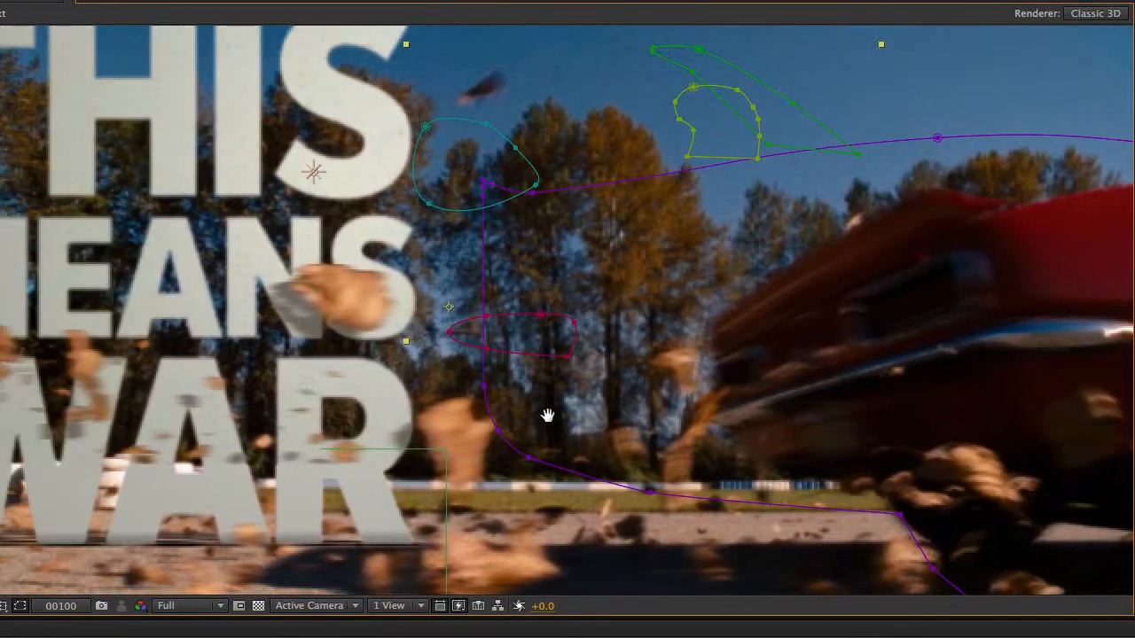
drag(572, 637, 563, 637)
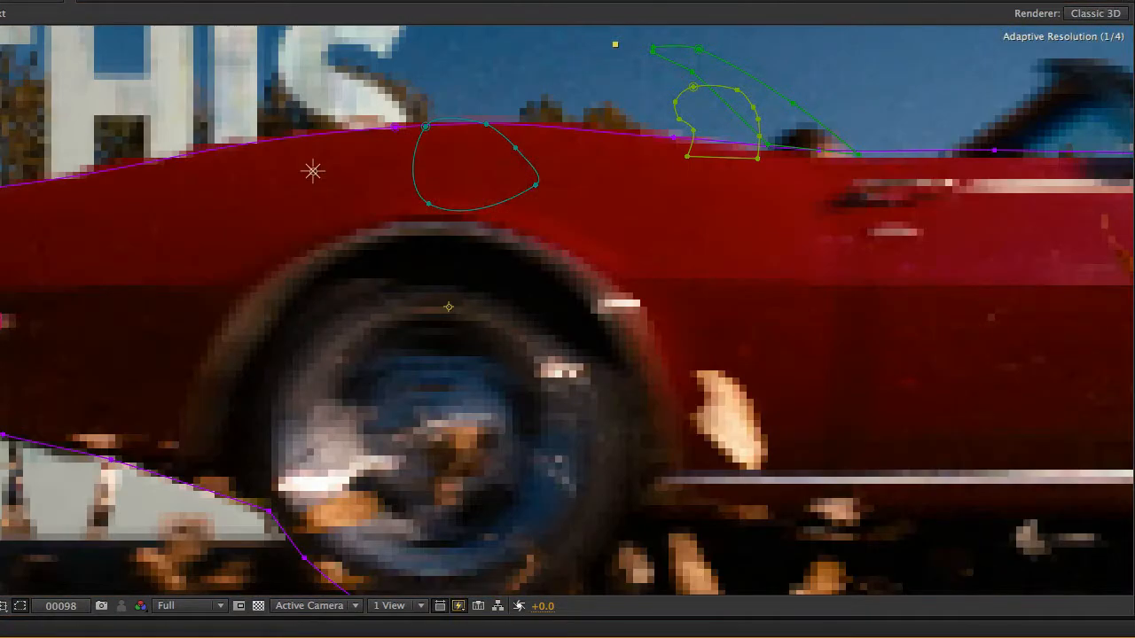
drag(294, 387, 534, 405)
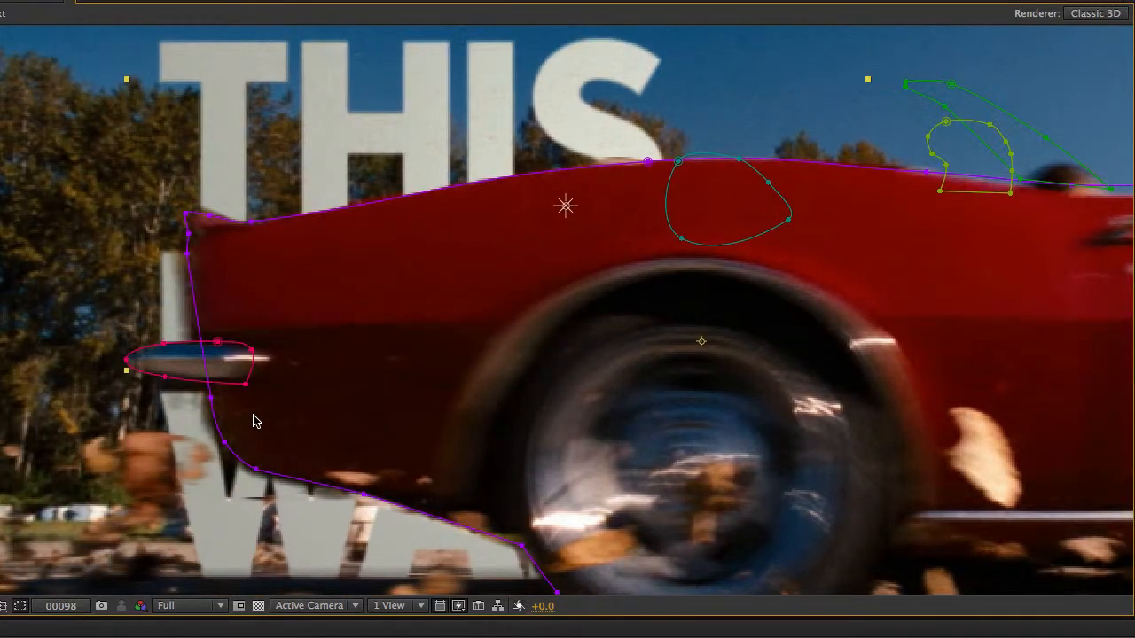
key(space)
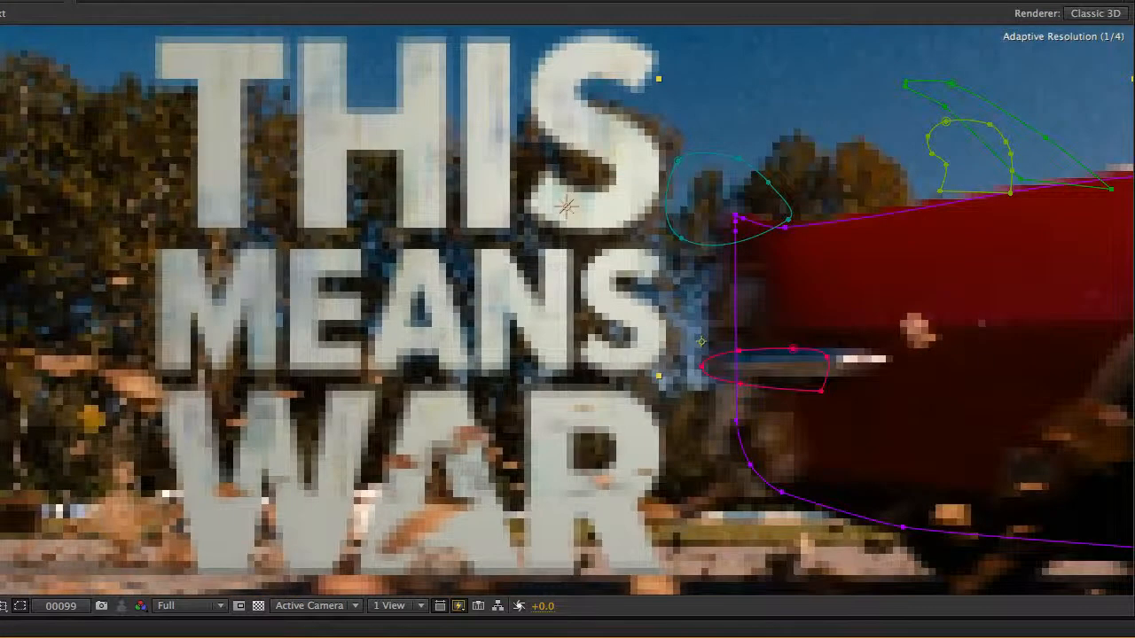
key(space)
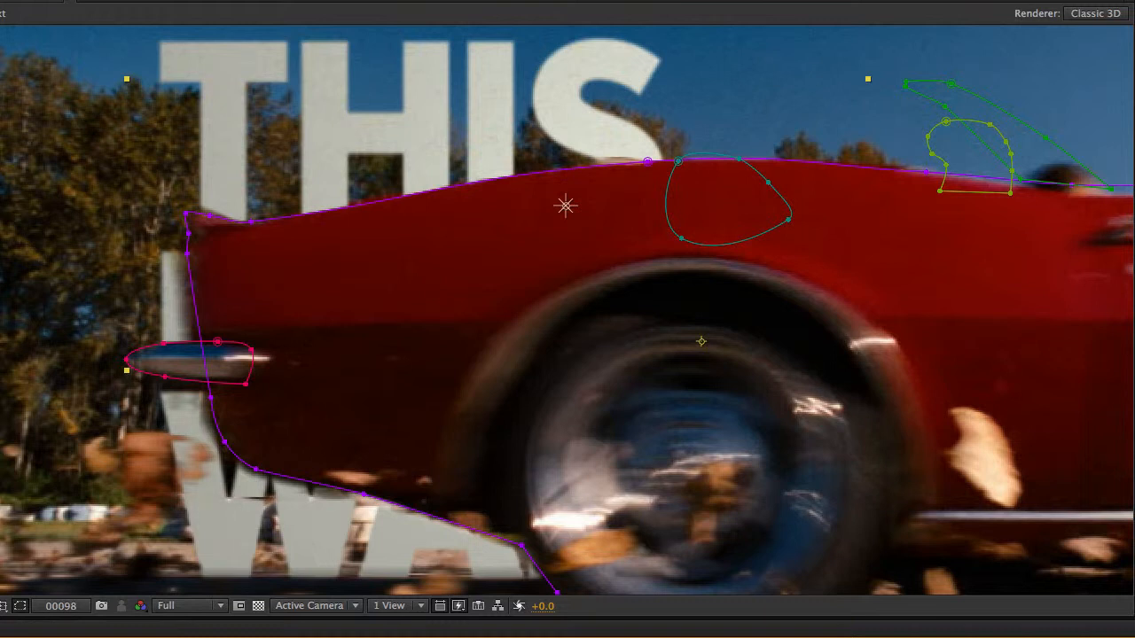
Inspect the feather points of CarRoto's Mask 1 along the car's rear edge and look through the Pen tool variants.
click(248, 635)
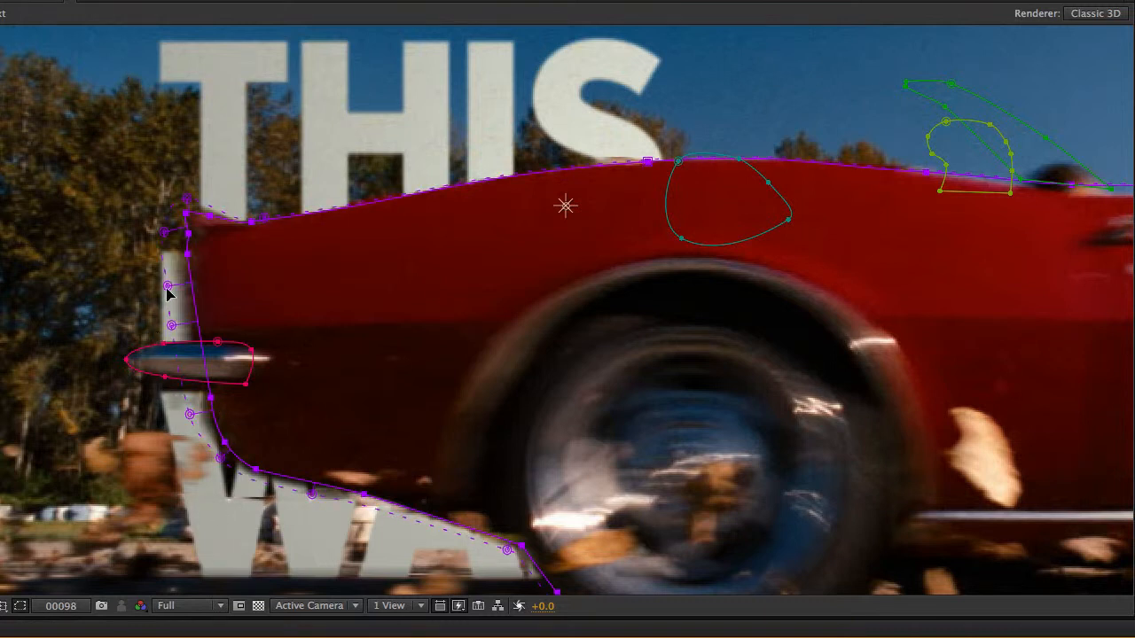
drag(167, 287, 165, 285)
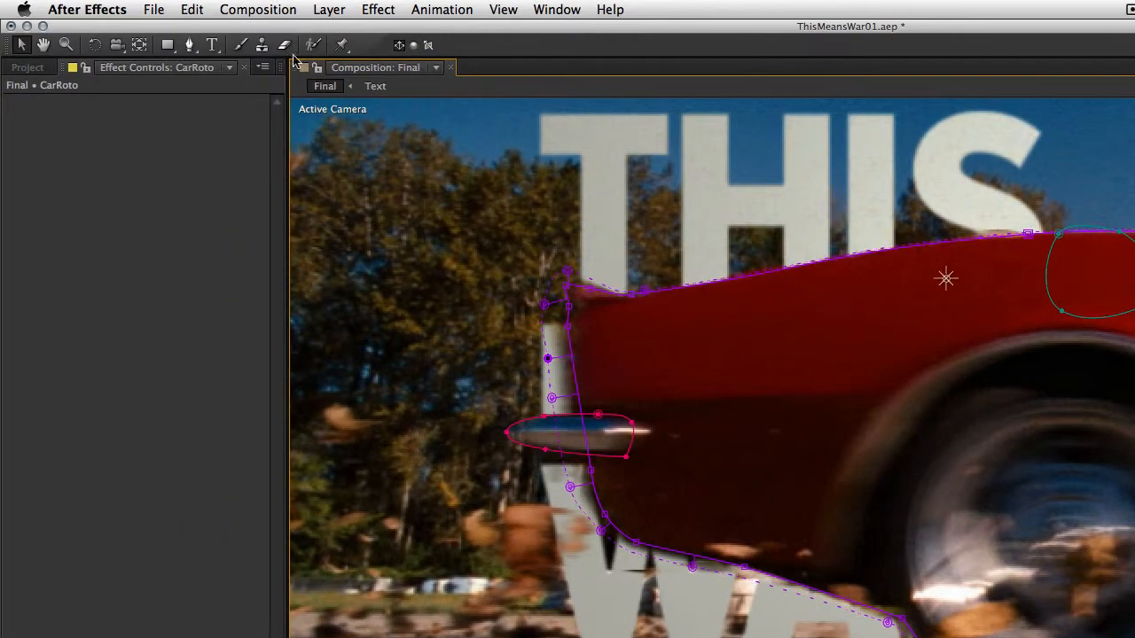
drag(190, 45, 315, 119)
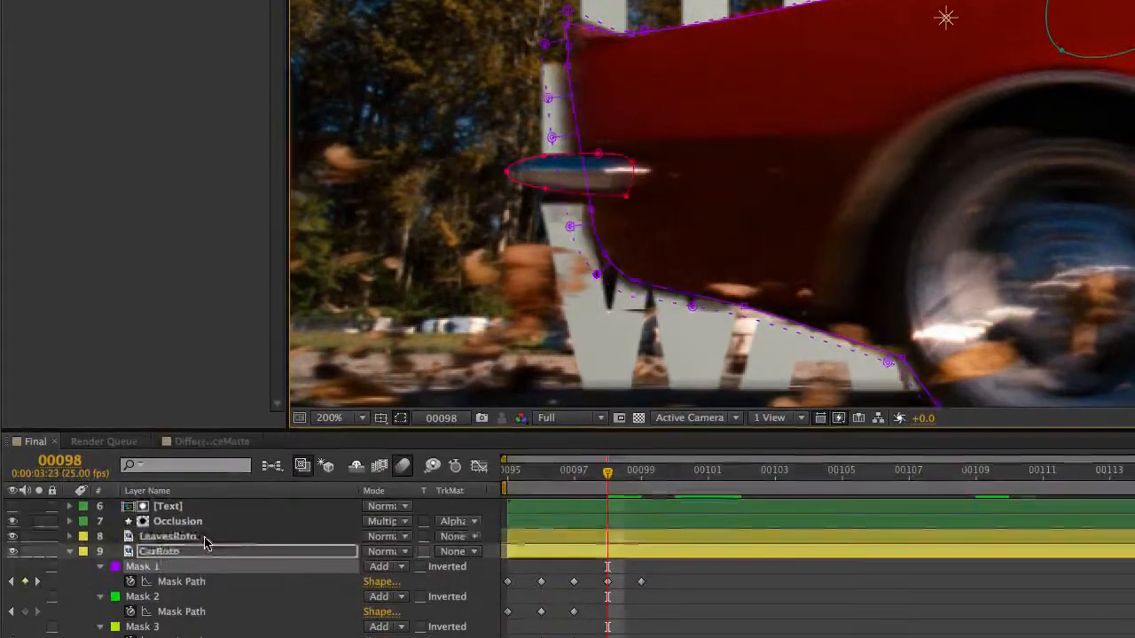
Solo the LeavesRoto layer to check its leaf masks from frame 00098 to 00099, then unsolo it and select LeavesText2.
click(205, 539)
drag(851, 246, 872, 116)
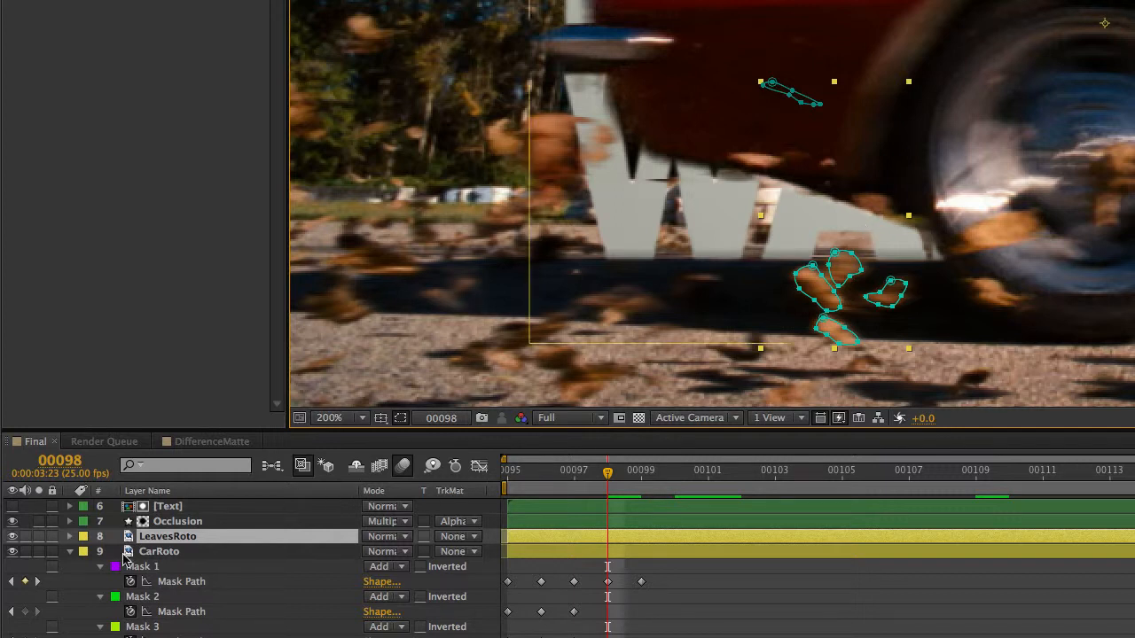
click(70, 552)
click(39, 536)
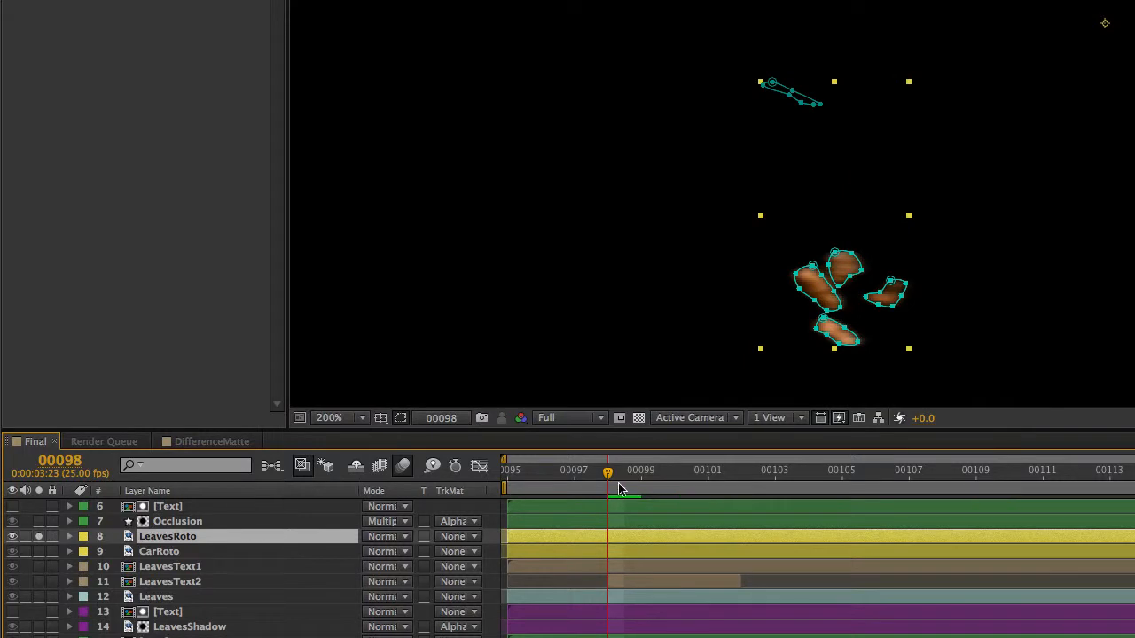
drag(608, 476, 654, 511)
click(39, 536)
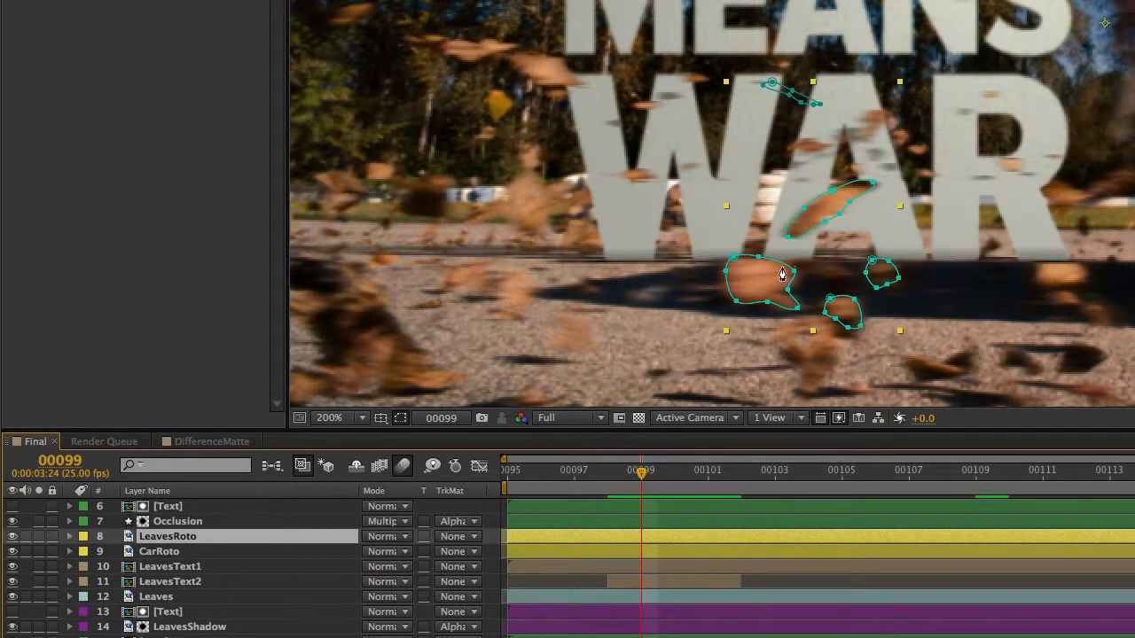
click(787, 583)
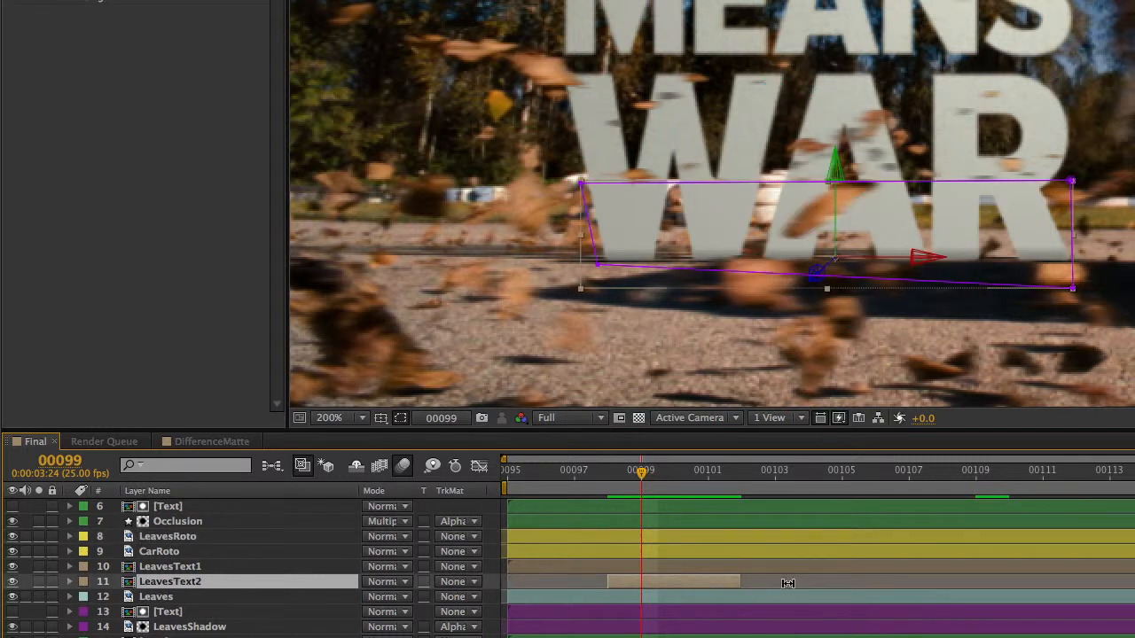
Solo the Occlusion layer and review its linear gradient in the Gradient Editor, cancelling without changes.
click(181, 521)
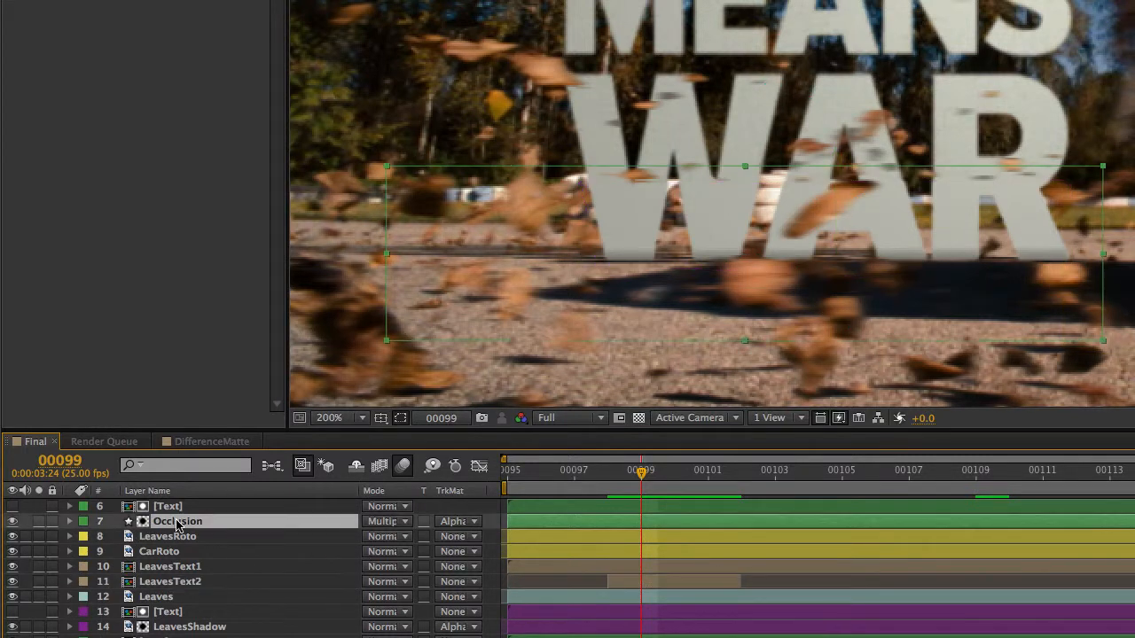
drag(717, 263, 717, 304)
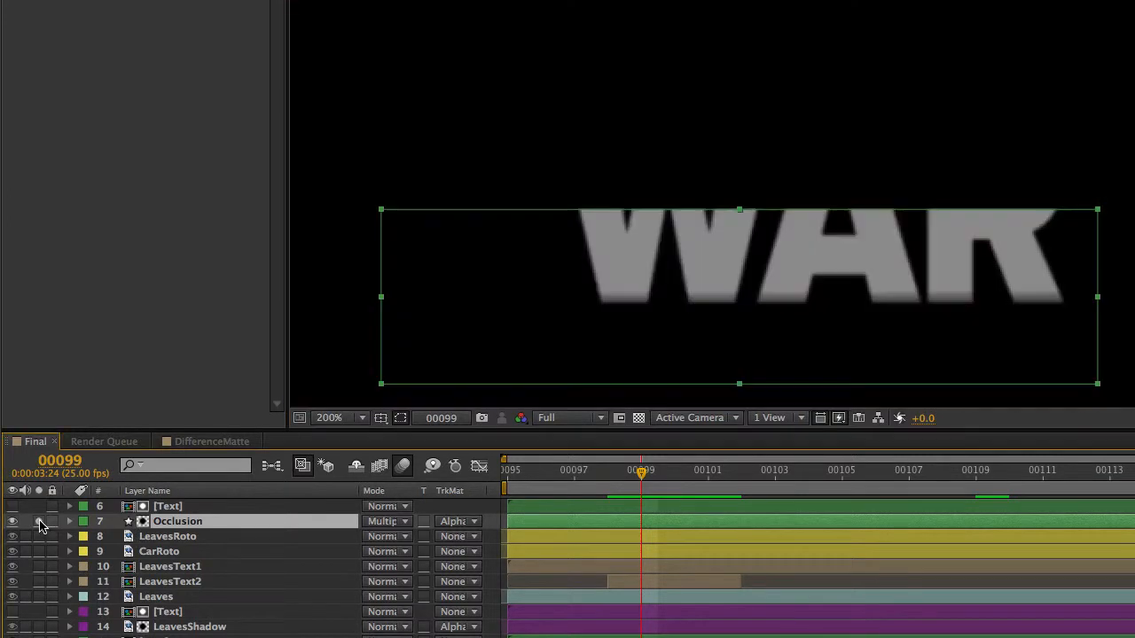
click(39, 521)
click(669, 3)
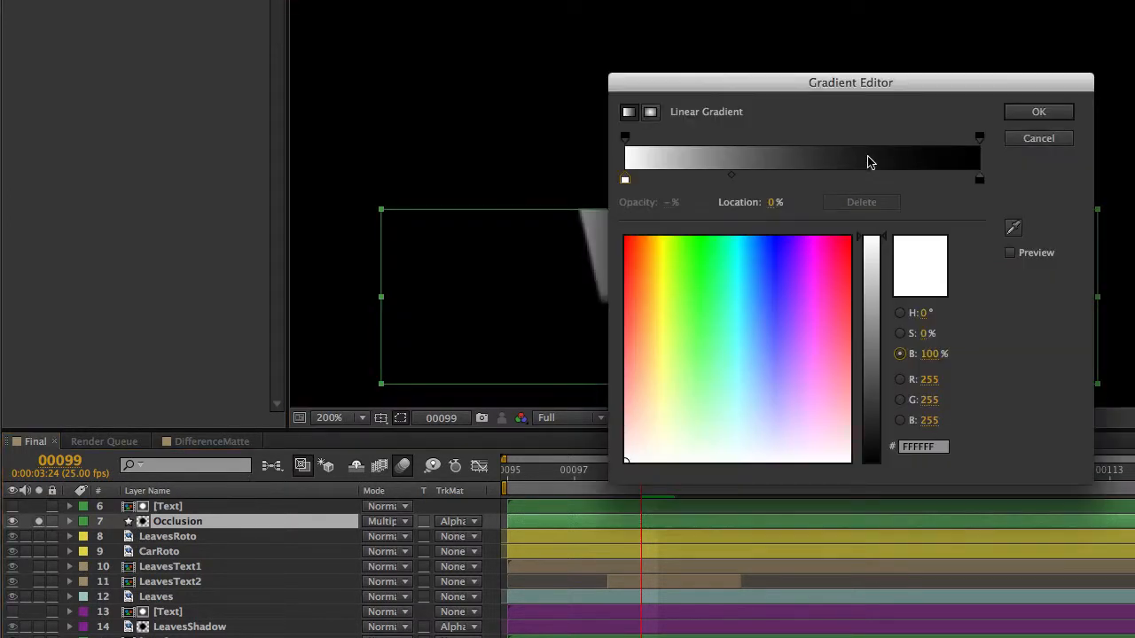
click(1037, 142)
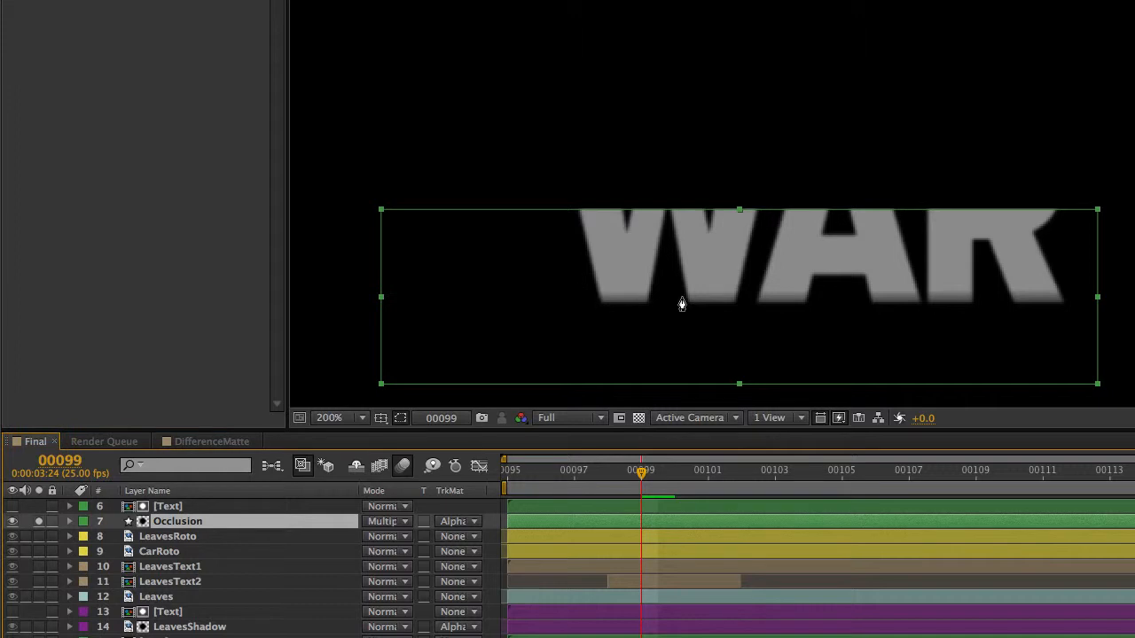
Check the Occlusion layer's track matte setting against the Text layer above it, then unsolo Occlusion.
click(168, 506)
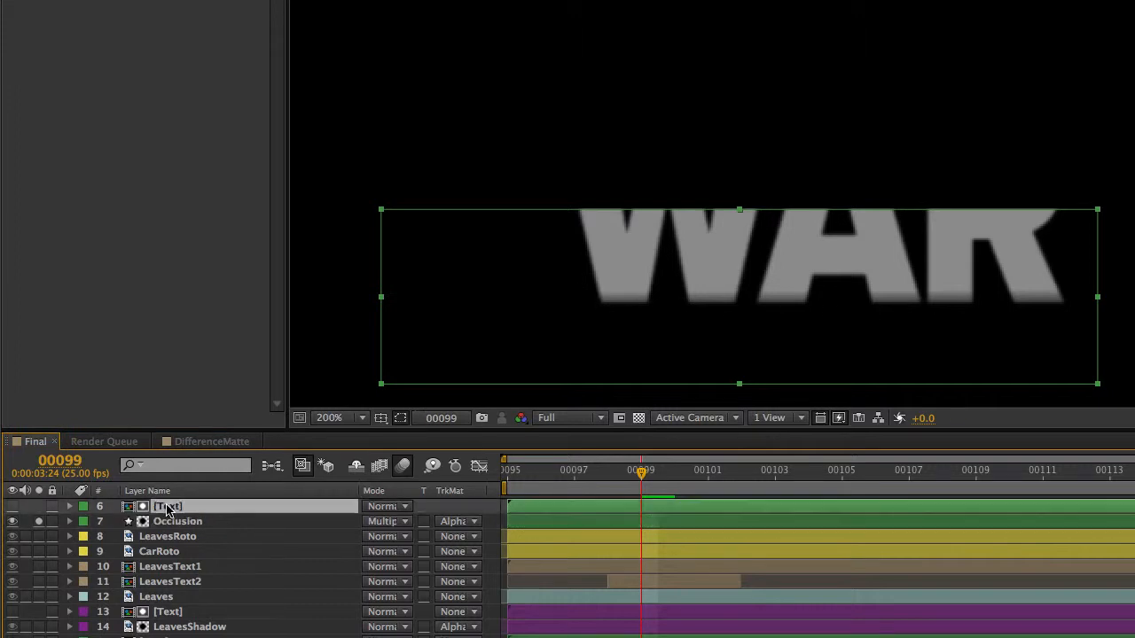
click(471, 522)
click(483, 539)
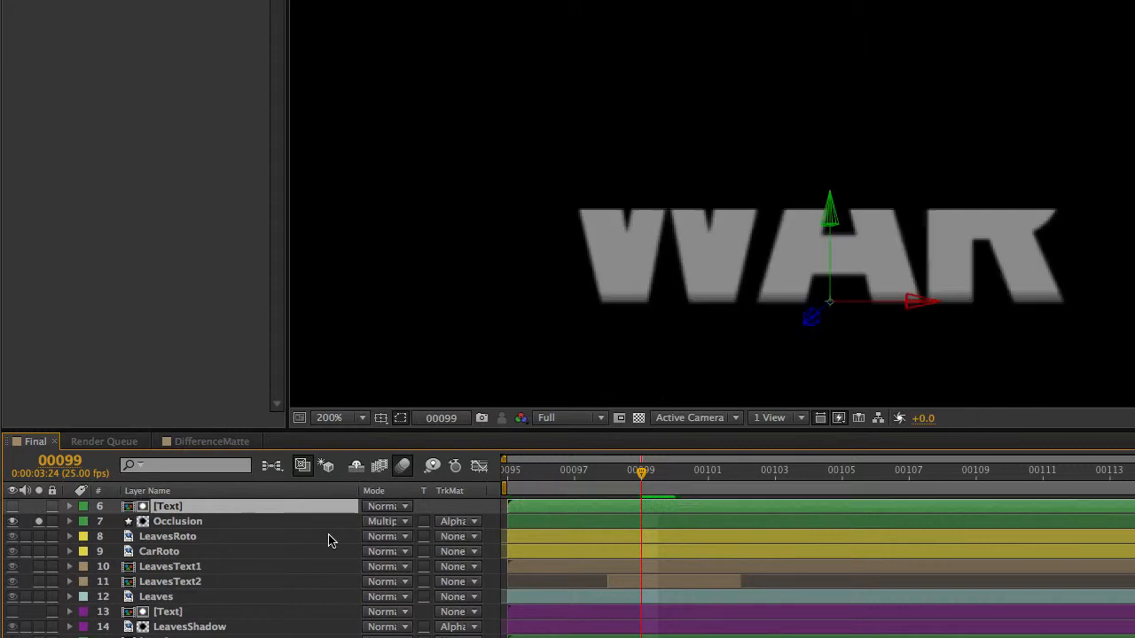
click(39, 525)
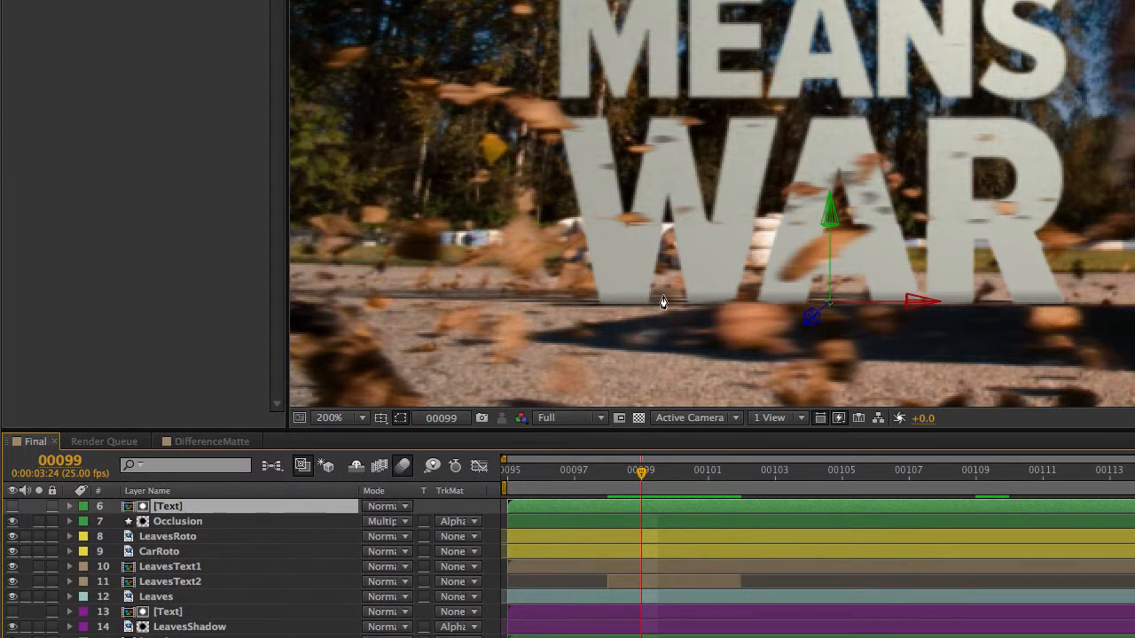
Select the Text layer below LeavesShadow and review its Match Grain effect settings.
scroll(270, 585, up, 3)
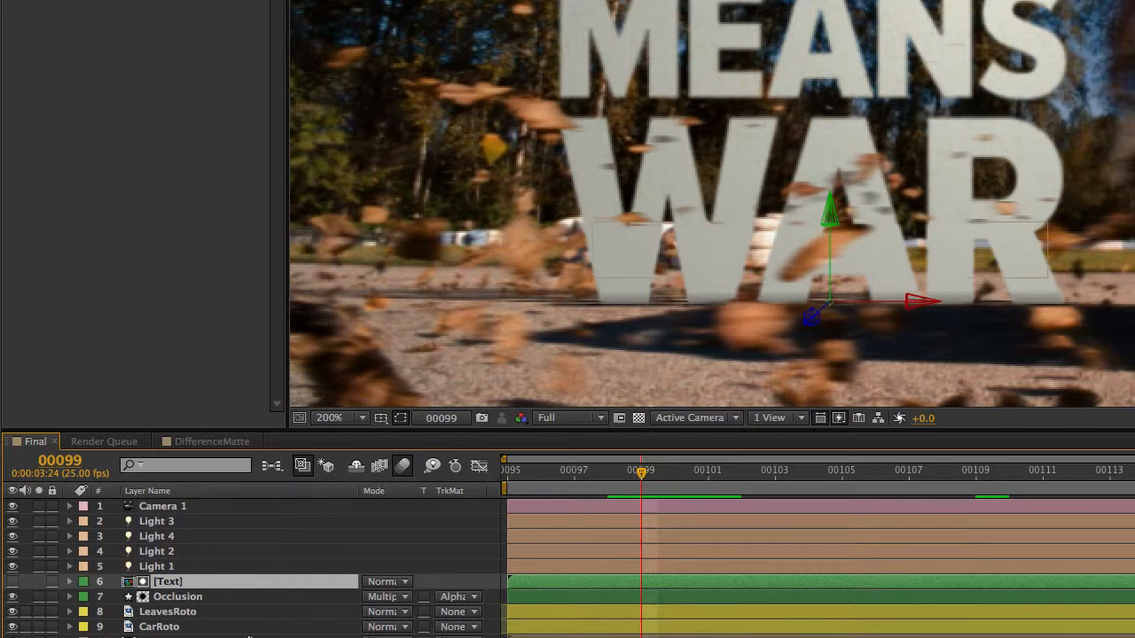
scroll(249, 621, down, 3)
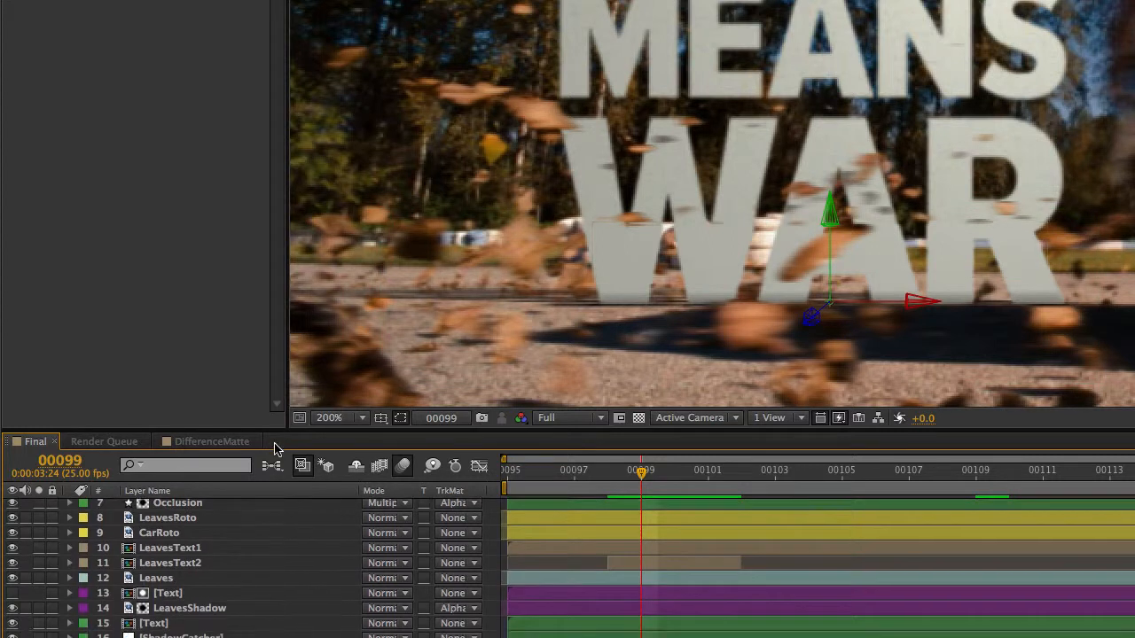
click(152, 624)
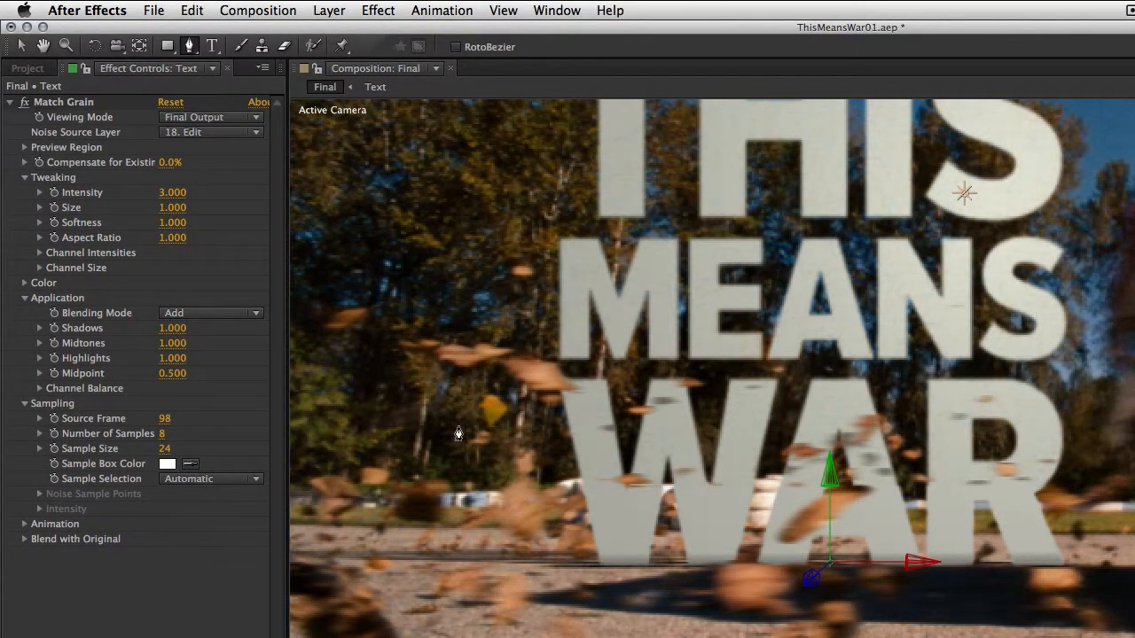
key(h)
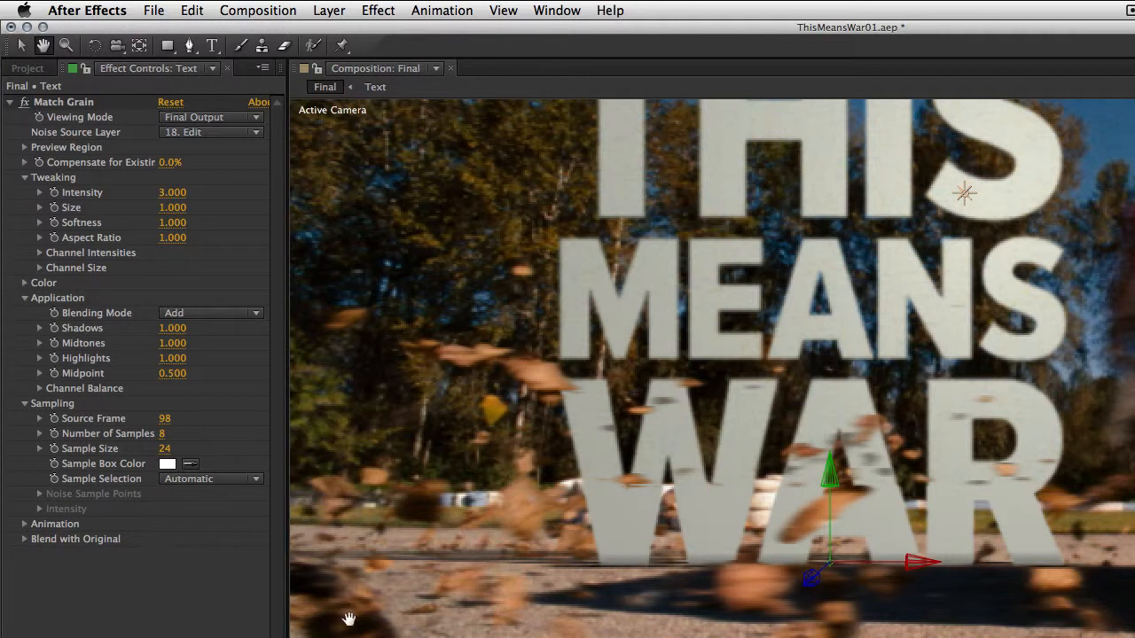
key(g)
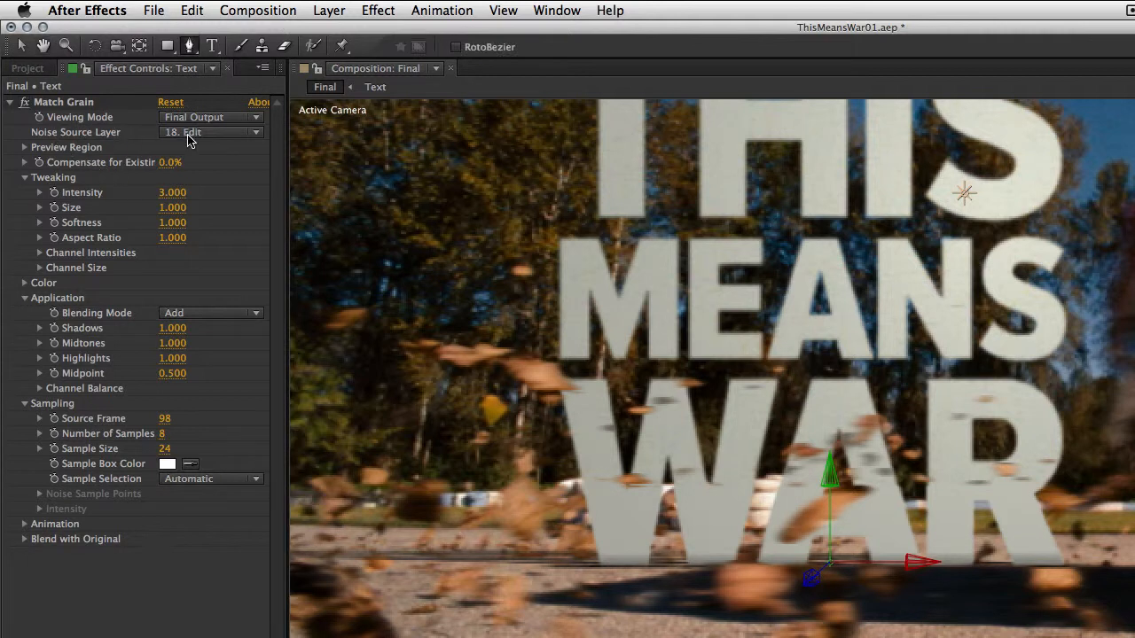